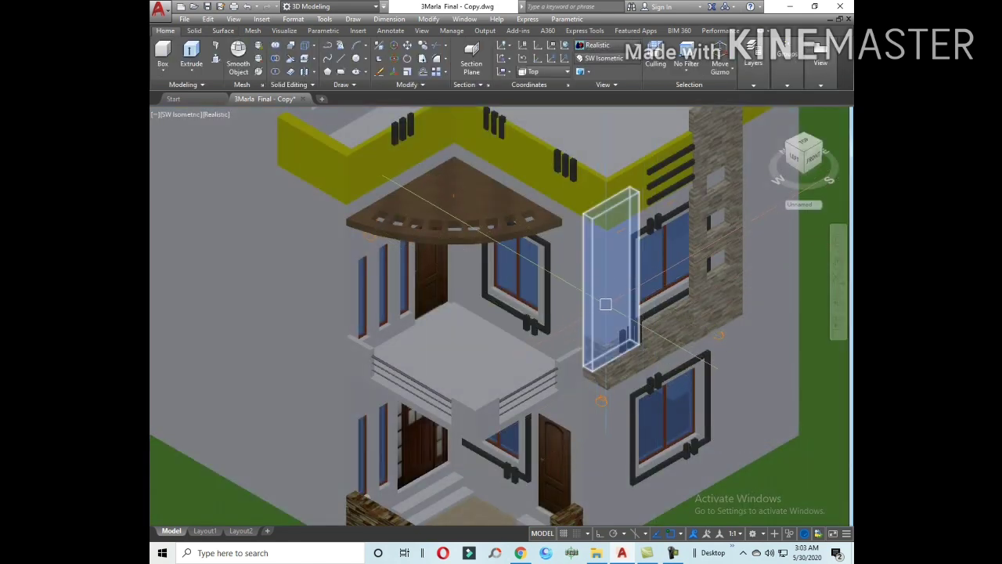
Pan and zoom around the model to bring the porch floor into view
{"action": "scroll", "coordinate": [450, 280], "scroll_direction": "up", "scroll_amount": 3}
{"action": "scroll", "coordinate": [442, 275], "scroll_direction": "up", "scroll_amount": 2}
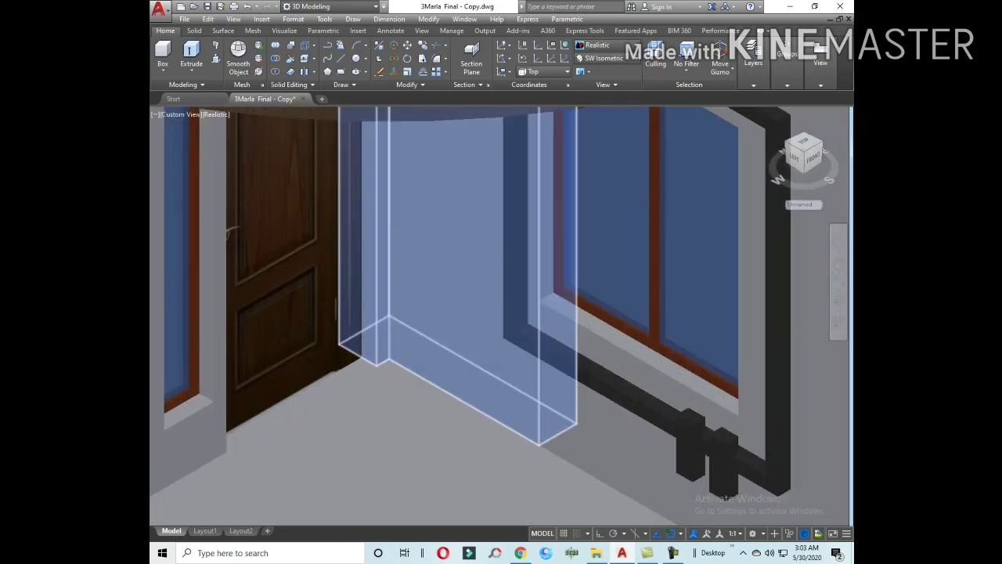
{"action": "scroll", "coordinate": [486, 306], "scroll_direction": "down", "scroll_amount": 2}
{"action": "middle_click_drag", "start_coordinate": [574, 430], "coordinate": [534, 277]}
{"action": "scroll", "coordinate": [534, 277], "scroll_direction": "down", "scroll_amount": 2}
{"action": "scroll", "coordinate": [485, 240], "scroll_direction": "down", "scroll_amount": 3}
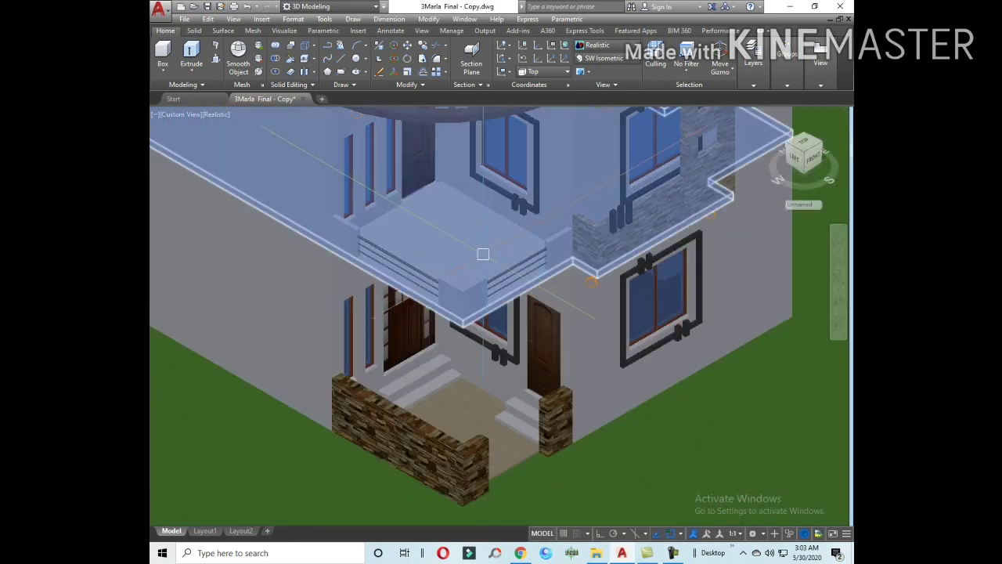
{"action": "key", "text": "Escape"}
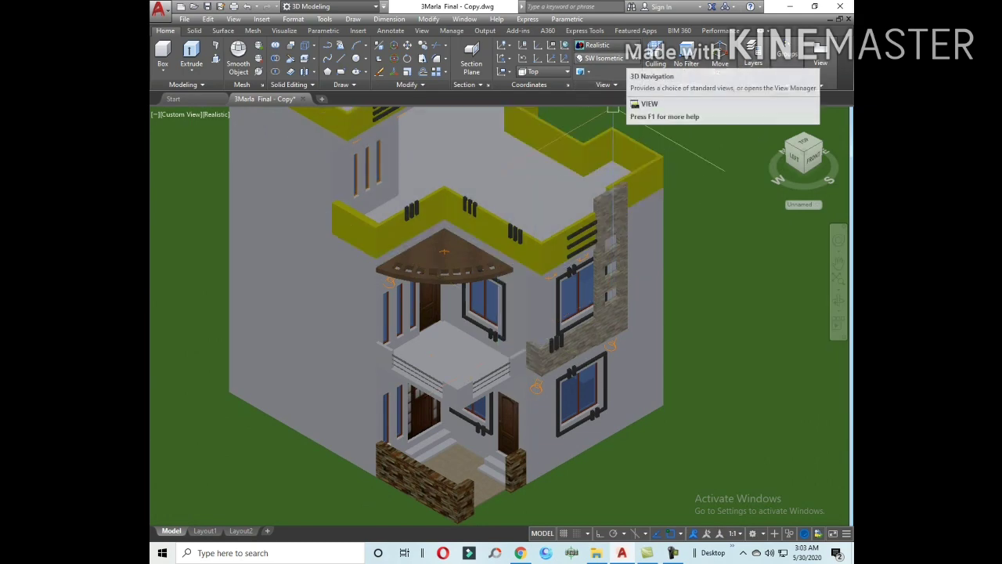
Switch to the Top view and the 2D Wireframe visual style
{"action": "left_click", "coordinate": [603, 58]}
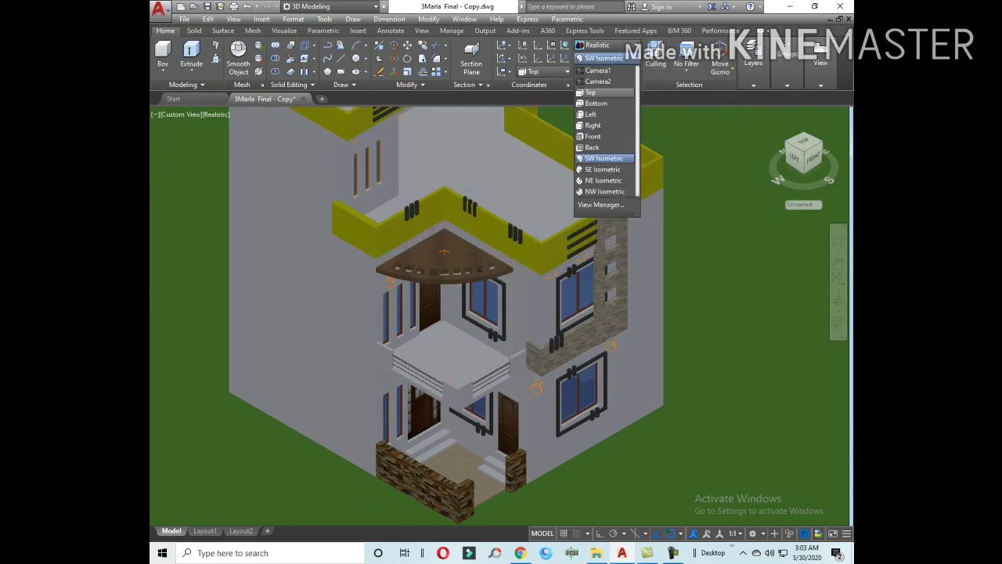
{"action": "left_click", "coordinate": [591, 92]}
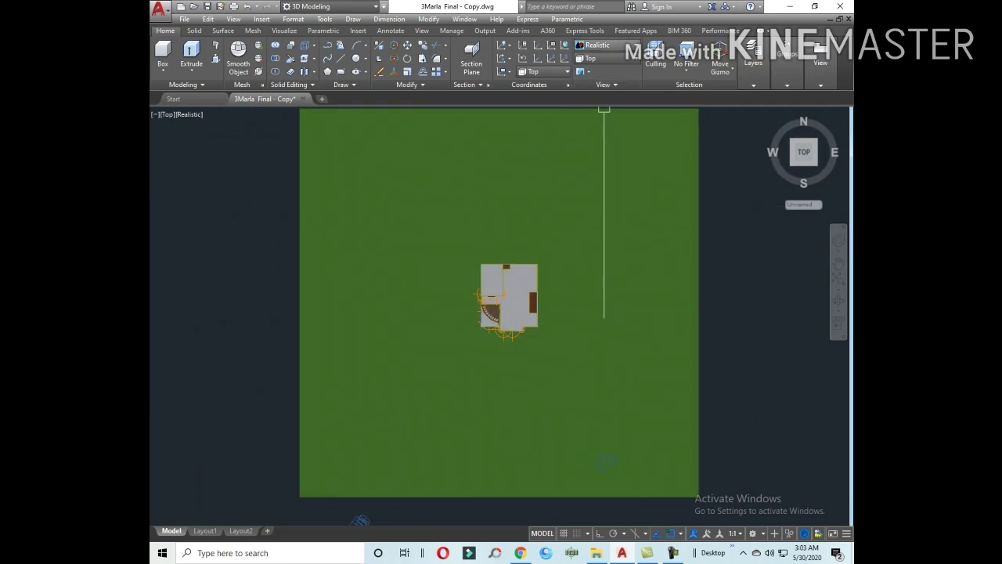
{"action": "left_click", "coordinate": [599, 45]}
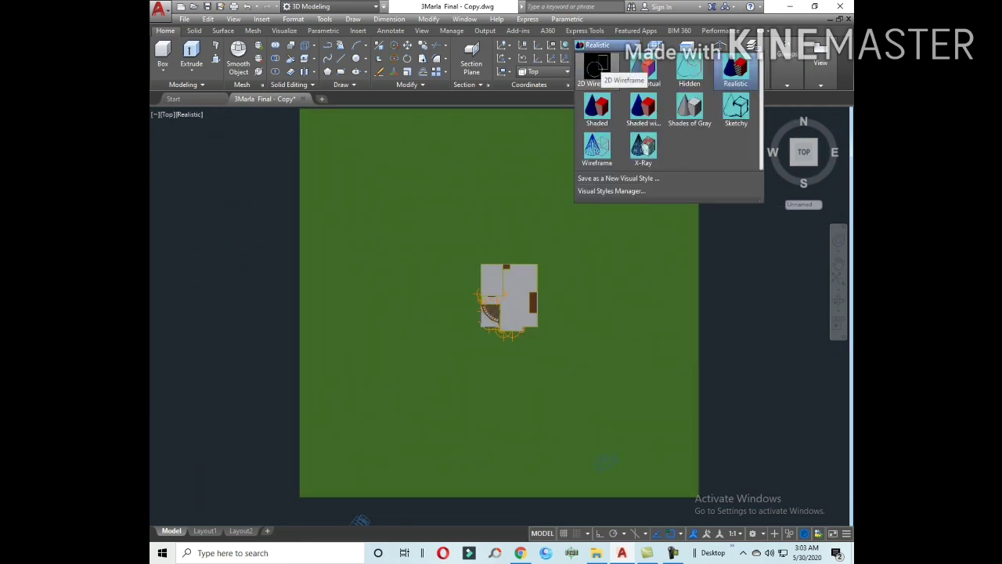
{"action": "left_click", "coordinate": [597, 70]}
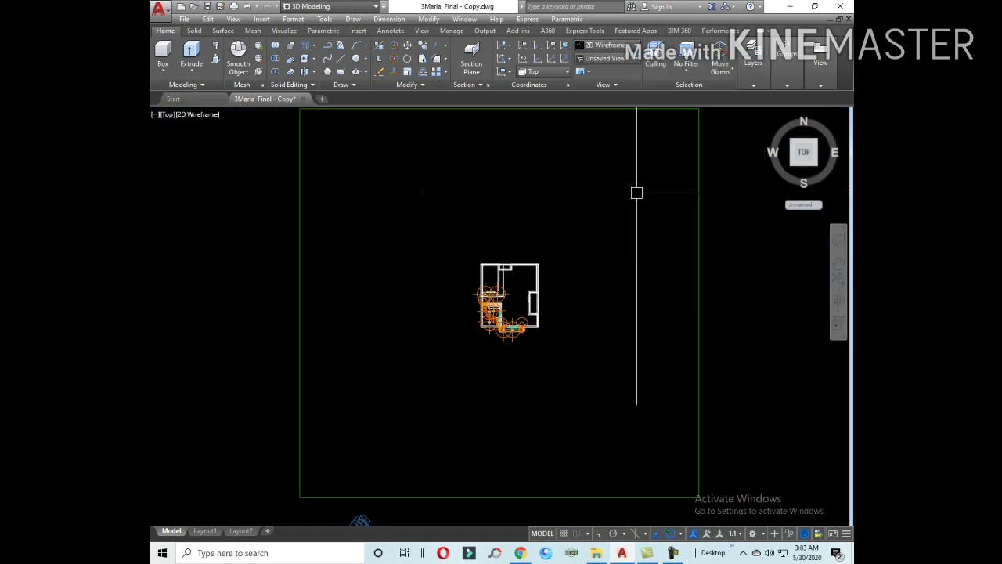
{"action": "type", "text": "c"}
Draw a large circle centred in the floor plan with a radius well around the house
{"action": "key", "text": "Return"}
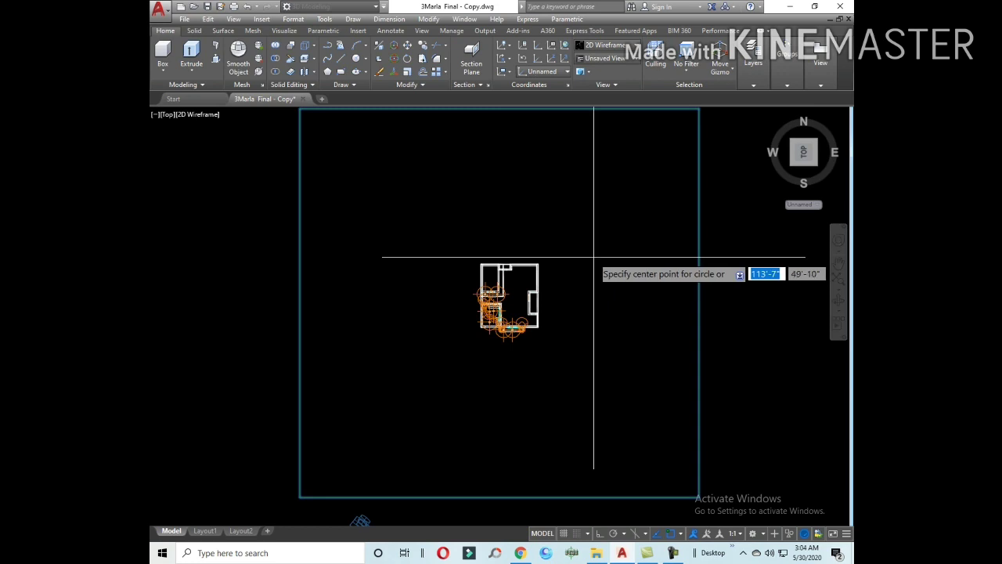
{"action": "scroll", "coordinate": [511, 301], "scroll_direction": "up", "scroll_amount": 4}
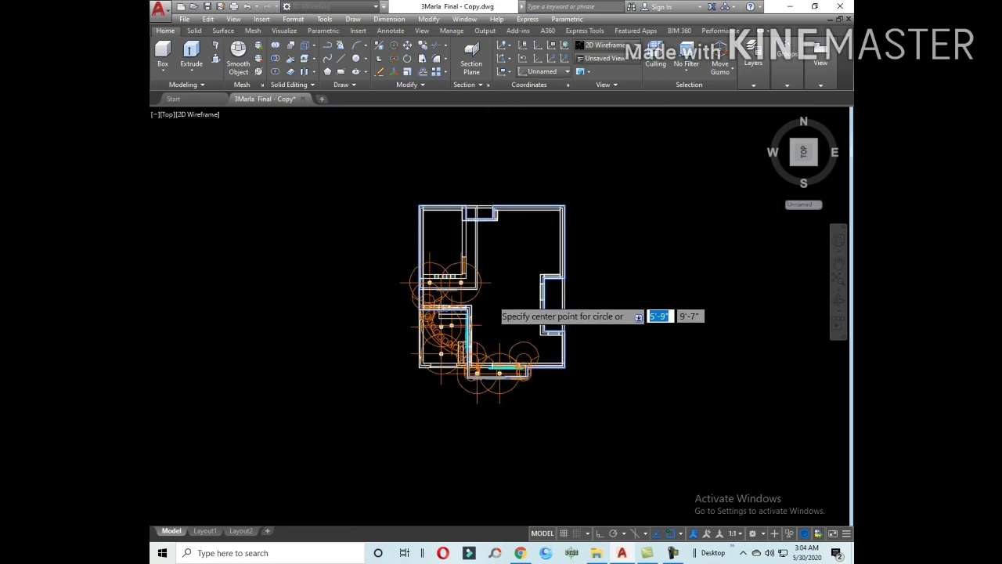
{"action": "left_click", "coordinate": [492, 294]}
{"action": "scroll", "coordinate": [554, 357], "scroll_direction": "down", "scroll_amount": 5}
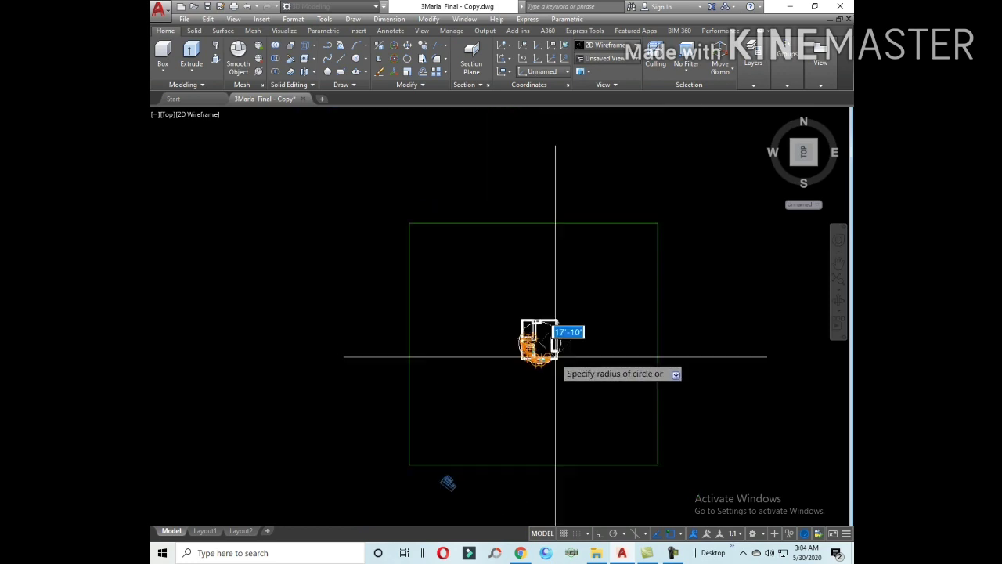
{"action": "left_click", "coordinate": [645, 386]}
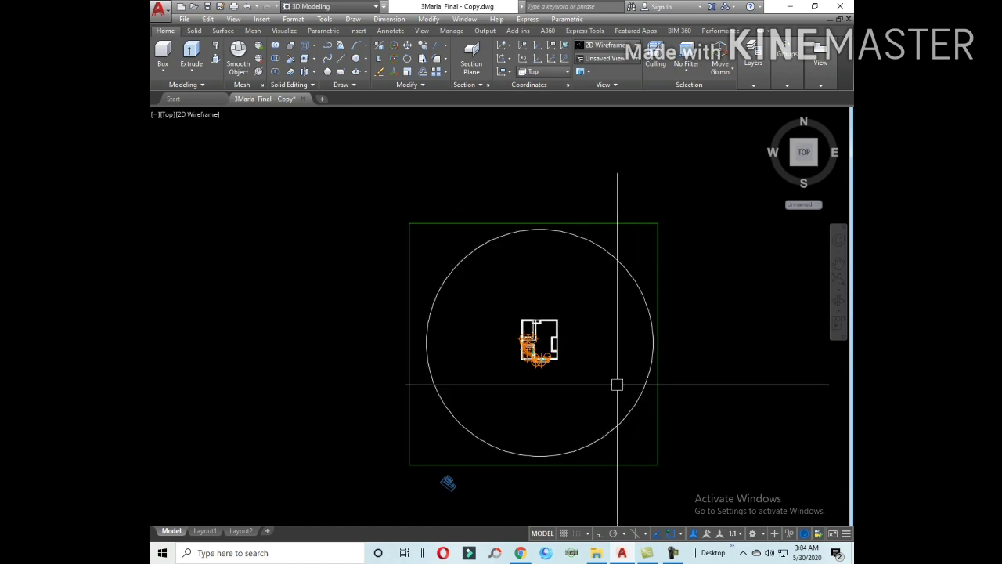
Offset the circle by 6 inward to form a concentric inner ring, then recentre the view
{"action": "type", "text": "o"}
{"action": "key", "text": "Return"}
{"action": "key", "text": "Return"}
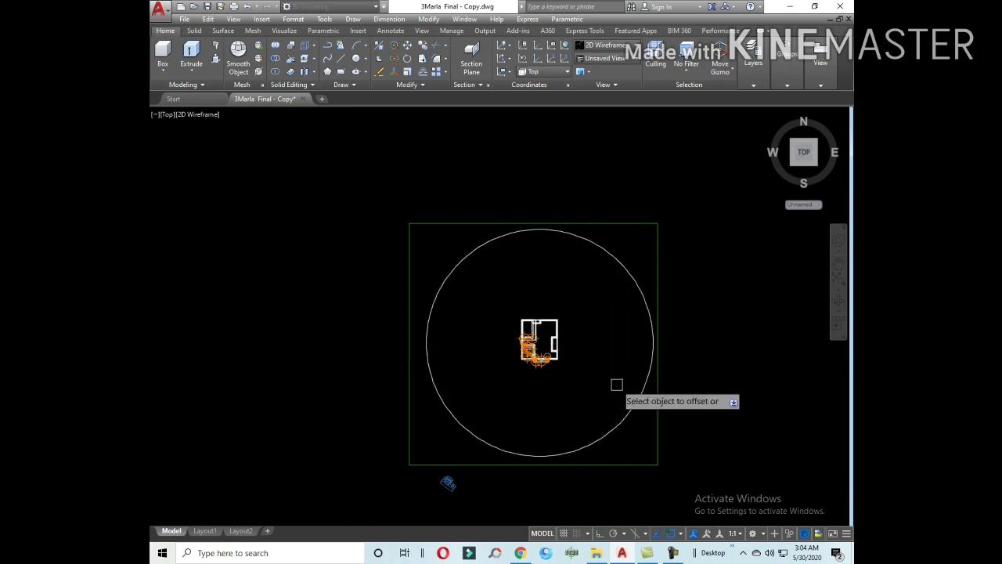
{"action": "scroll", "coordinate": [626, 391], "scroll_direction": "up", "scroll_amount": 3}
{"action": "scroll", "coordinate": [610, 368], "scroll_direction": "up", "scroll_amount": 3}
{"action": "left_click", "coordinate": [608, 365]}
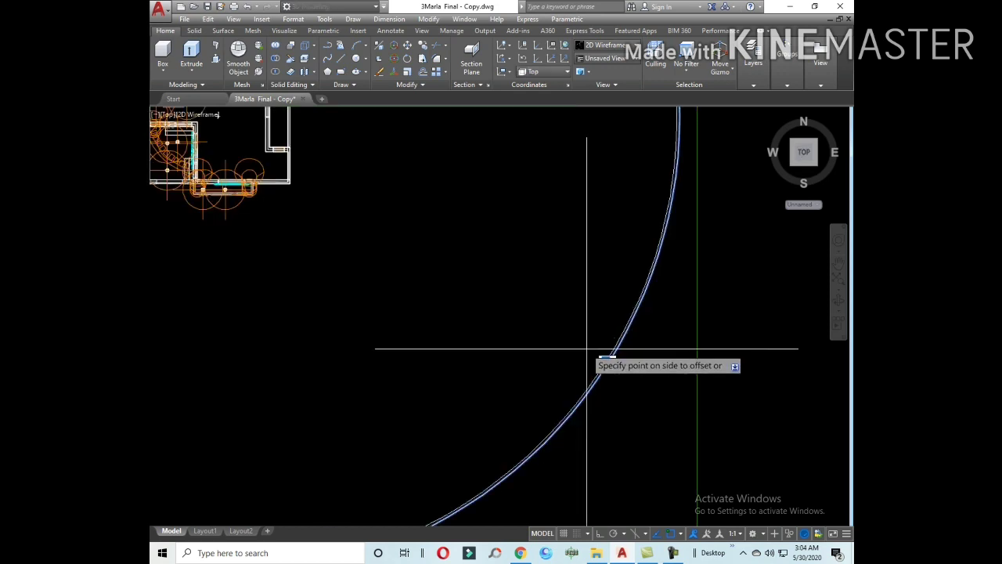
{"action": "left_click", "coordinate": [585, 347]}
{"action": "scroll", "coordinate": [549, 347], "scroll_direction": "down", "scroll_amount": 5}
{"action": "middle_click_drag", "start_coordinate": [484, 265], "coordinate": [515, 315]}
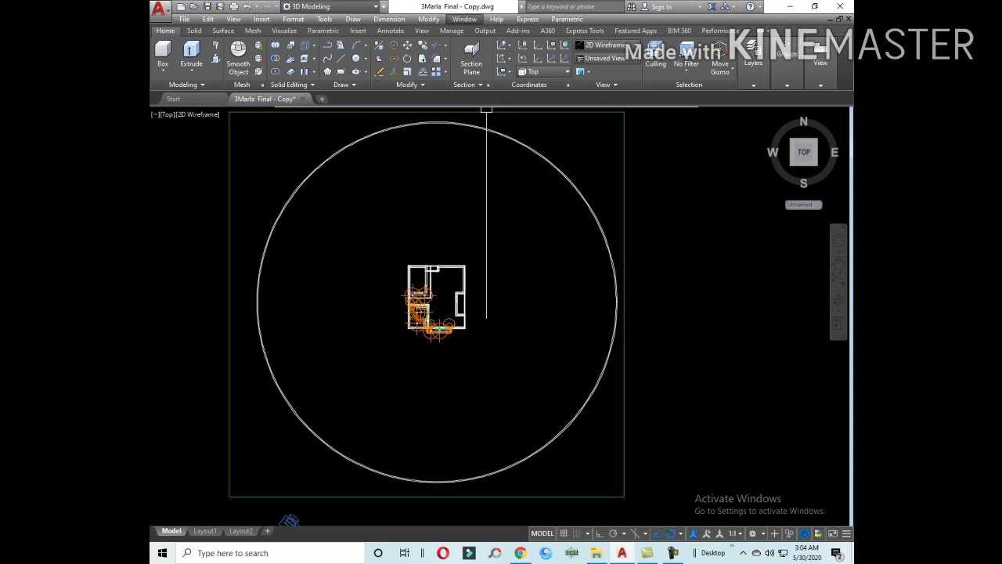
Check the Quick Access Toolbar list, then open the View menu on the menu bar
{"action": "left_click", "coordinate": [384, 7]}
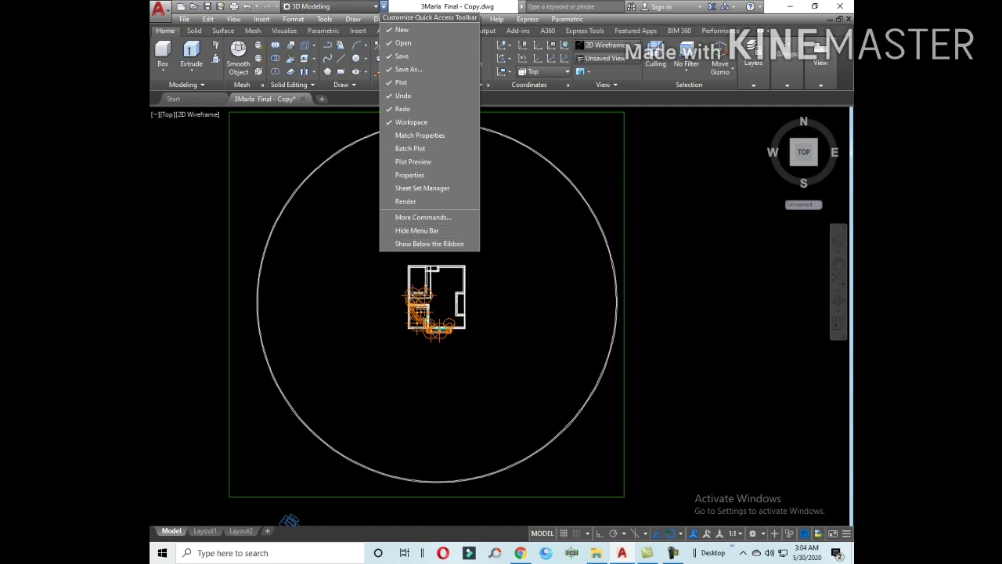
{"action": "left_click", "coordinate": [379, 57]}
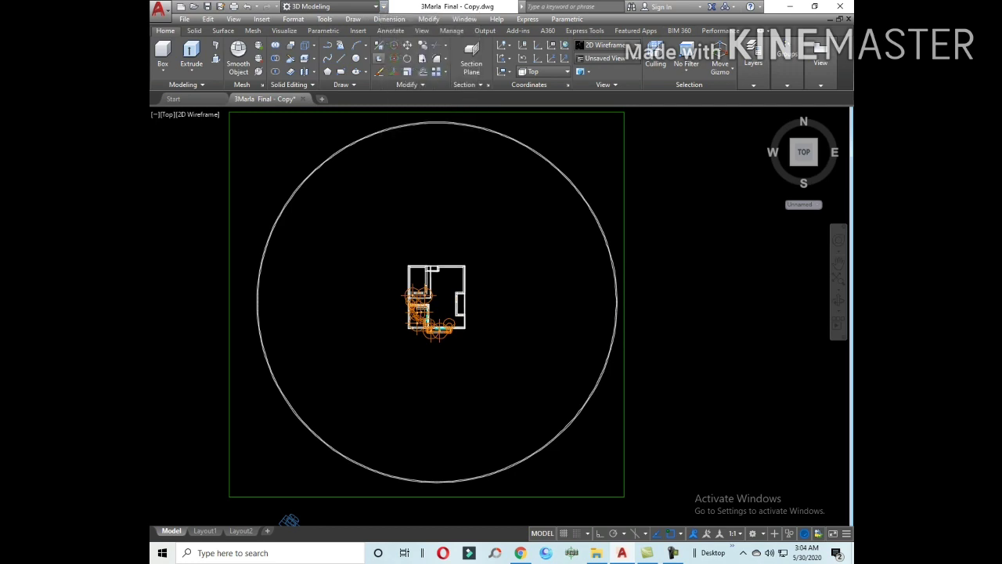
{"action": "left_click", "coordinate": [233, 19]}
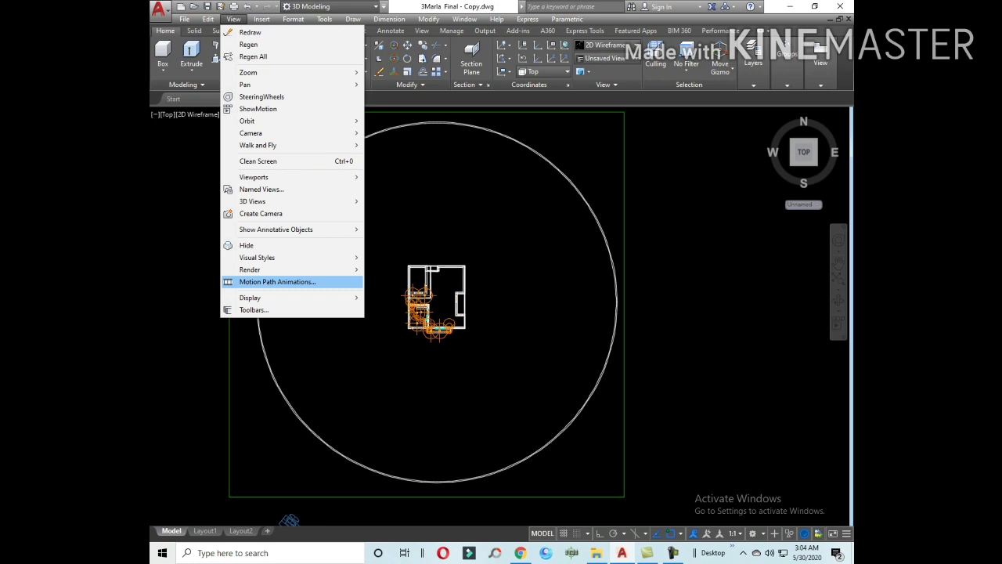
Open Motion Path Animations and set the circle as the camera path named Path1
{"action": "left_click", "coordinate": [277, 281]}
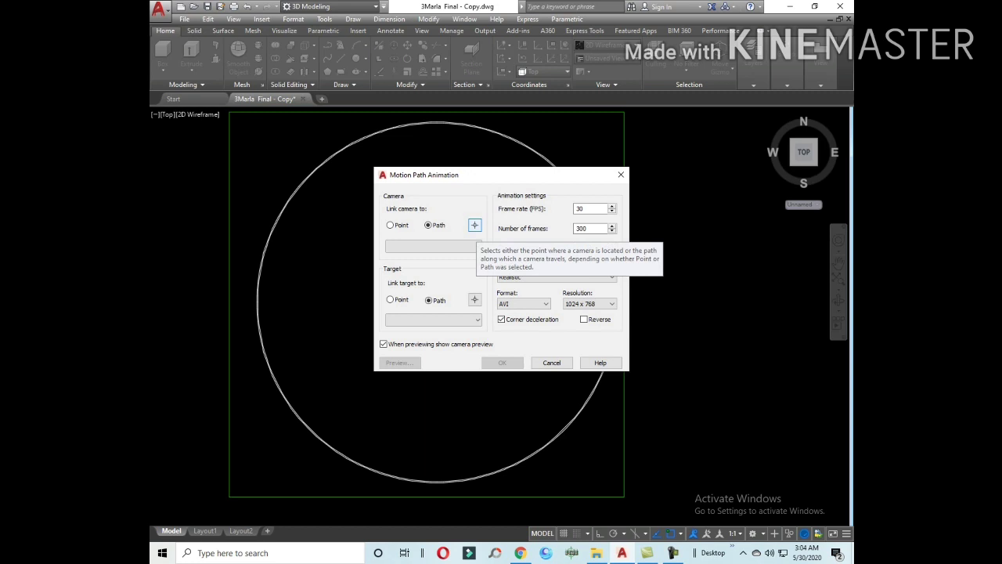
{"action": "left_click", "coordinate": [474, 224]}
{"action": "scroll", "coordinate": [259, 301], "scroll_direction": "up", "scroll_amount": 5}
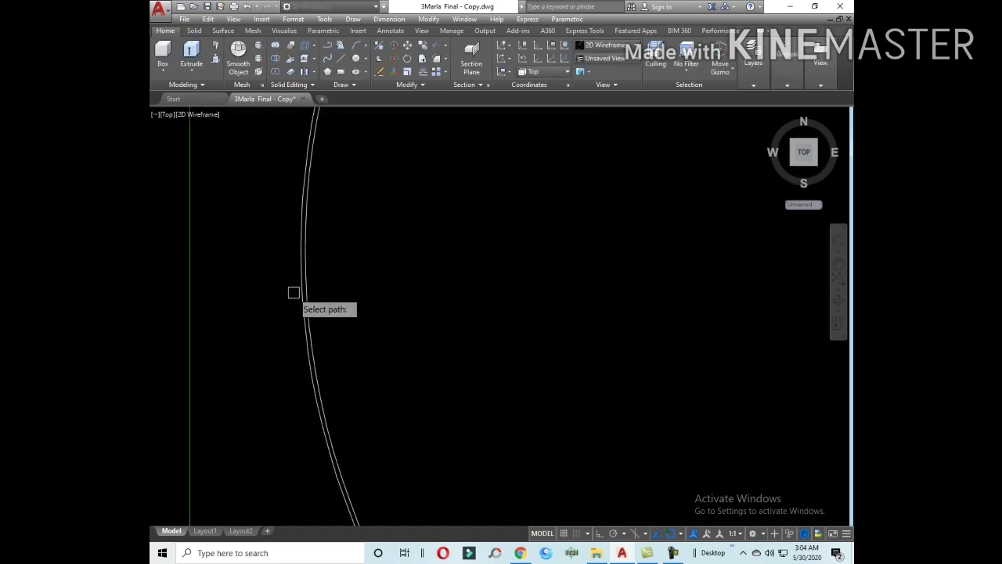
{"action": "left_click", "coordinate": [305, 296]}
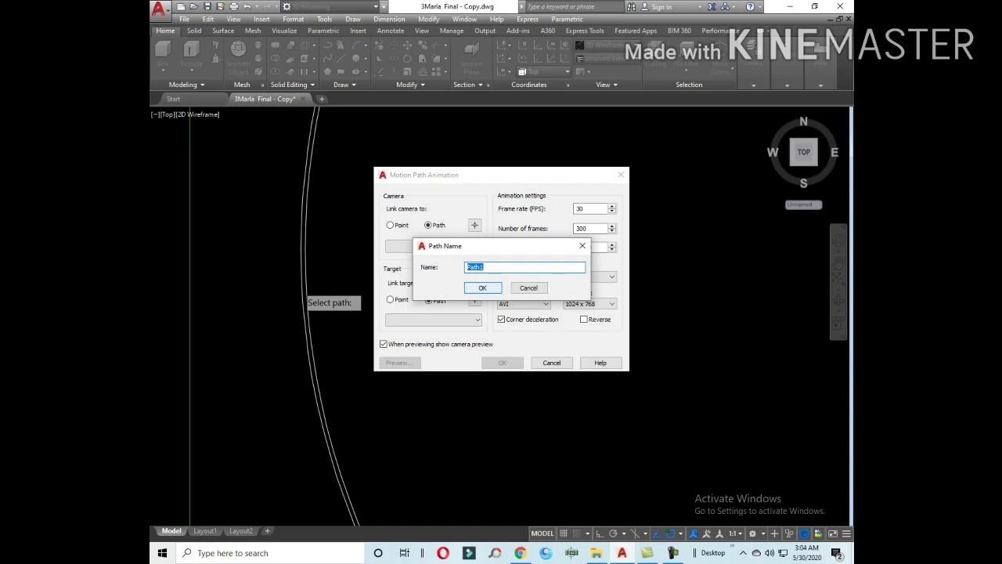
{"action": "key", "text": "Return"}
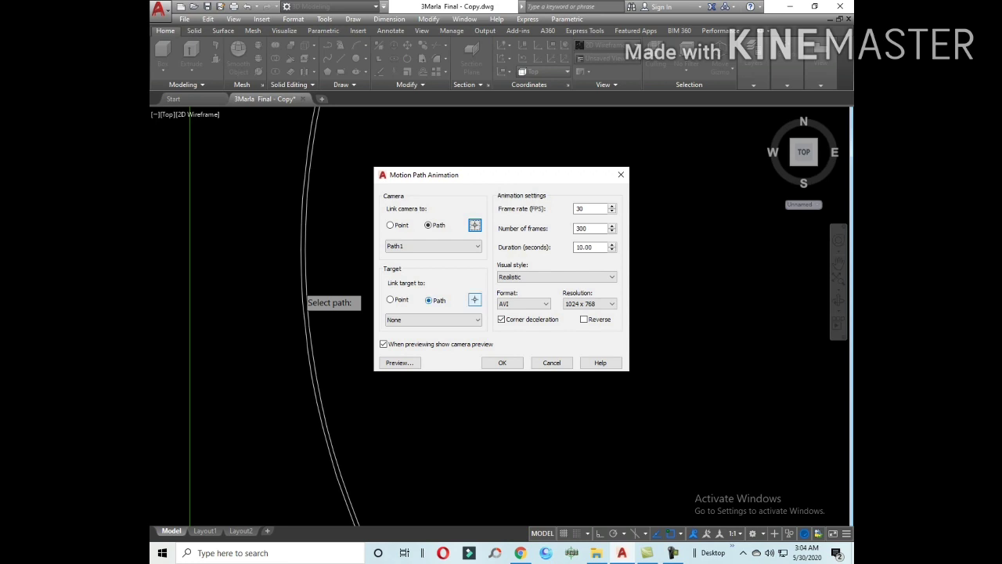
Set the other circle as the target path named Path2
{"action": "left_click", "coordinate": [474, 299]}
{"action": "scroll", "coordinate": [310, 349], "scroll_direction": "up", "scroll_amount": 2}
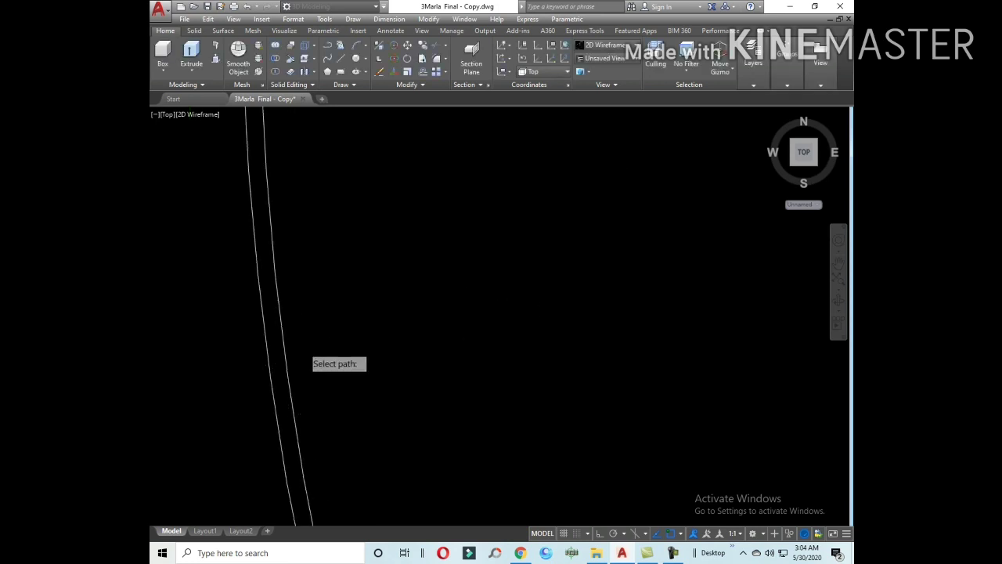
{"action": "left_click", "coordinate": [283, 330]}
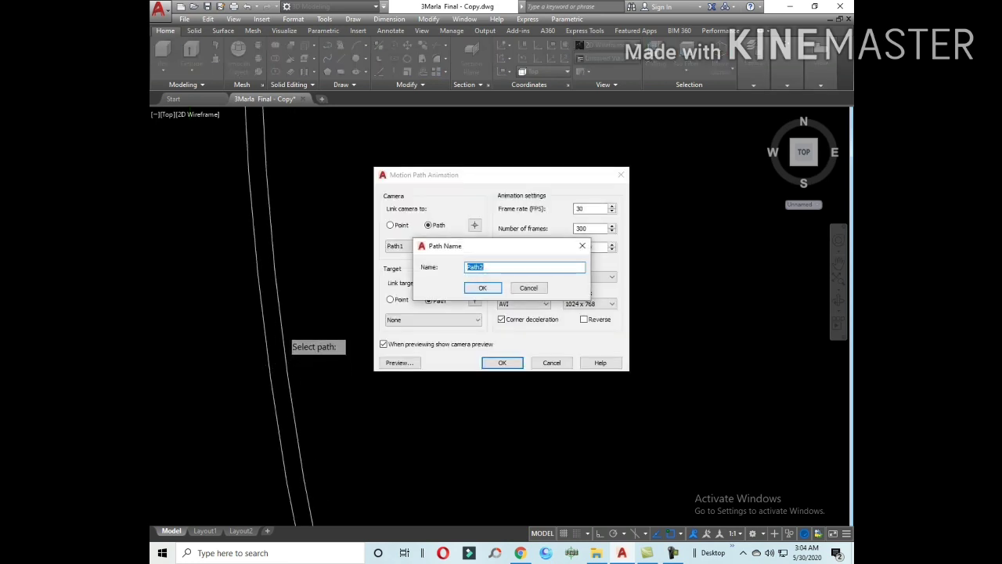
{"action": "key", "text": "Return"}
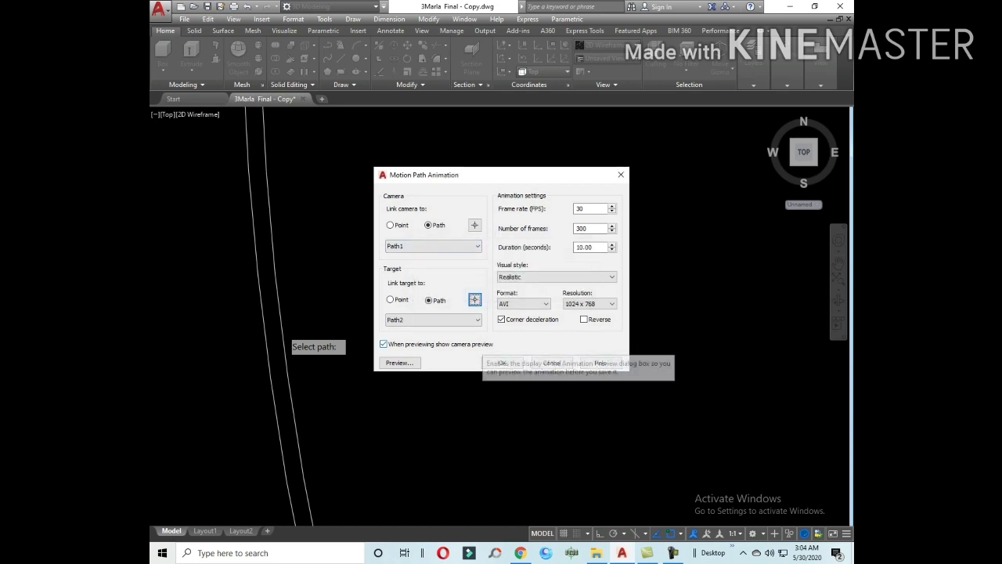
Set the animation visual style to Realistic and change the frame rate to 40 FPS
{"action": "left_click", "coordinate": [556, 276]}
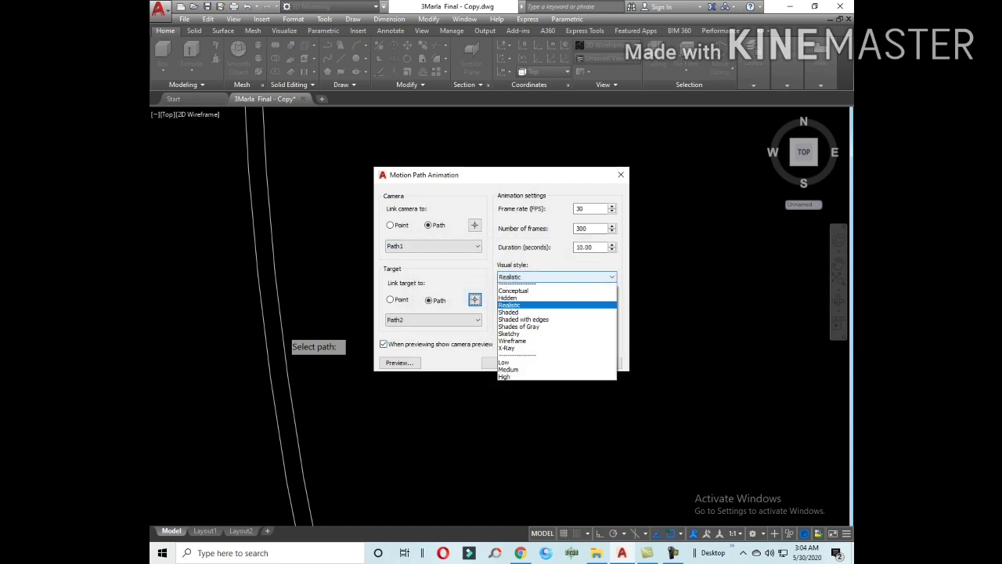
{"action": "left_click", "coordinate": [556, 276]}
{"action": "left_click", "coordinate": [556, 276]}
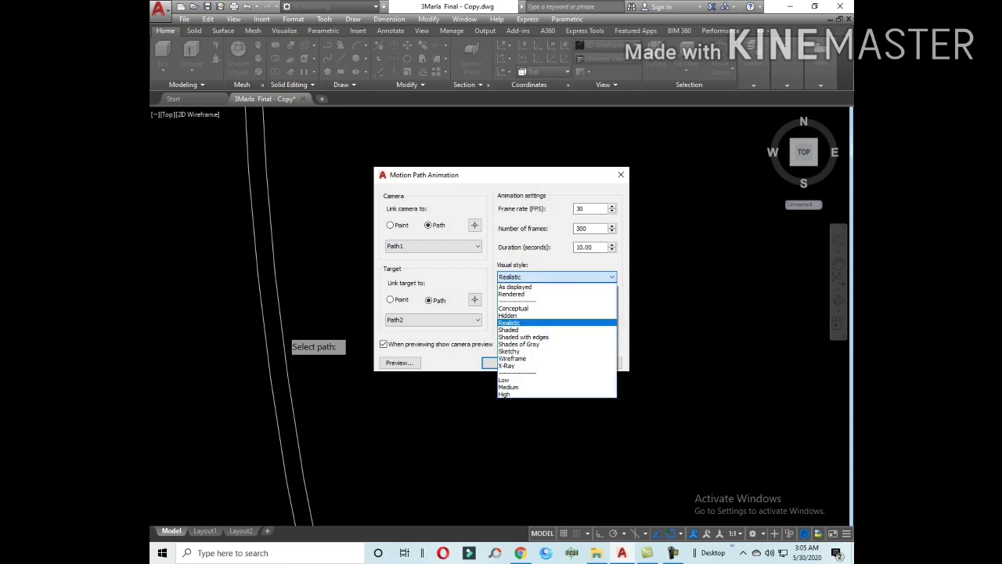
{"action": "left_click", "coordinate": [509, 322]}
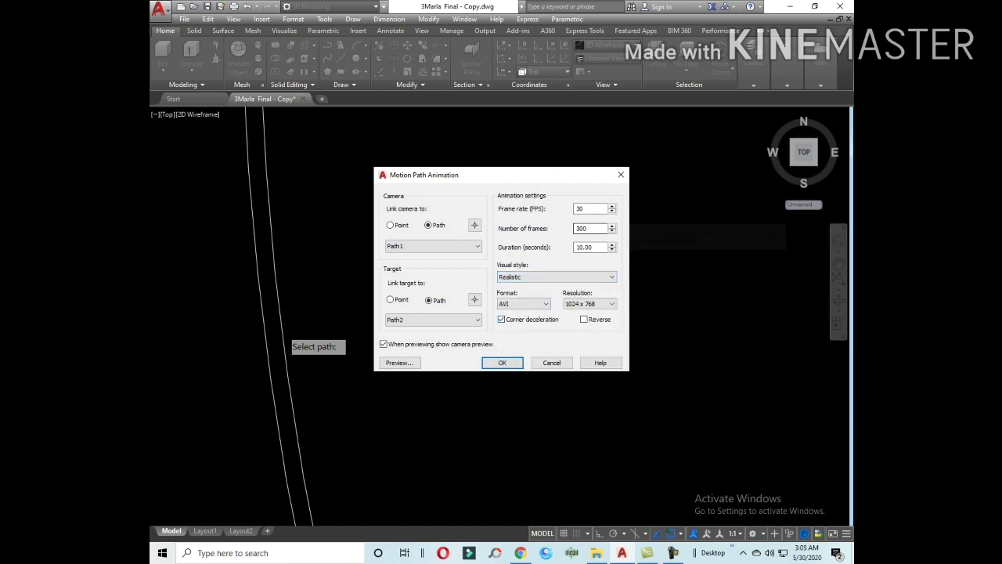
{"action": "double_click", "coordinate": [580, 209]}
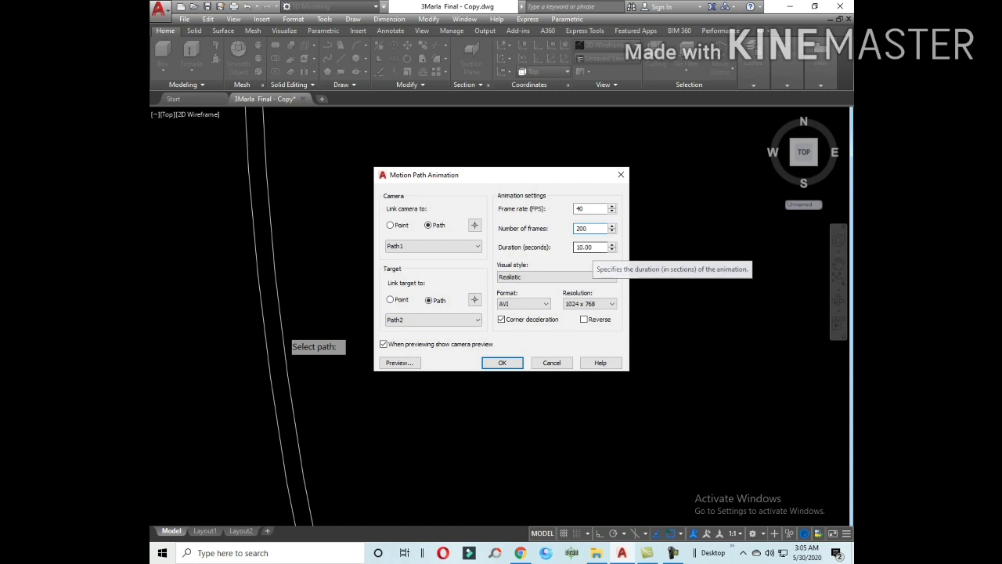
Keep AVI as the video format and preview the walkthrough animation
{"action": "left_click", "coordinate": [523, 304]}
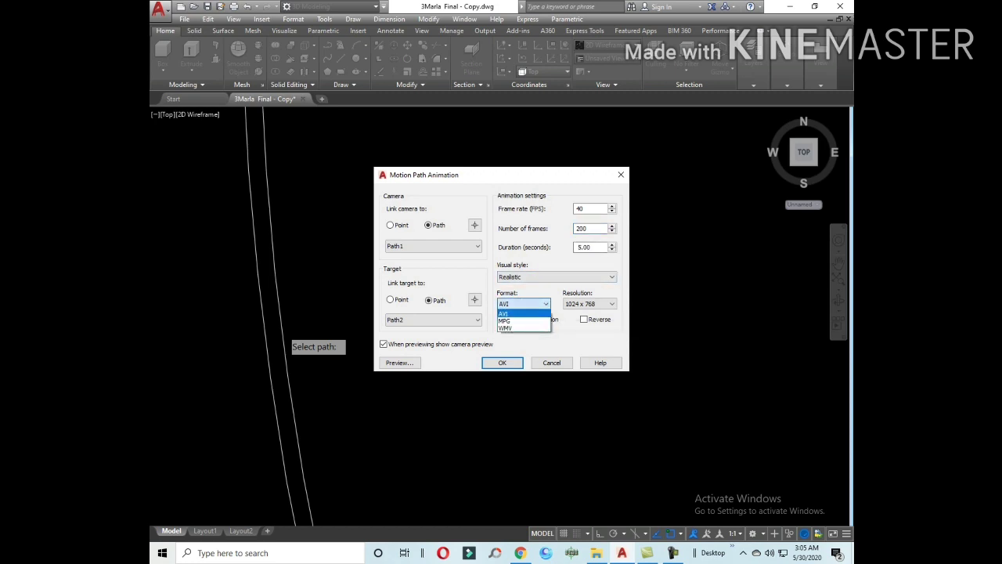
{"action": "left_click", "coordinate": [504, 314]}
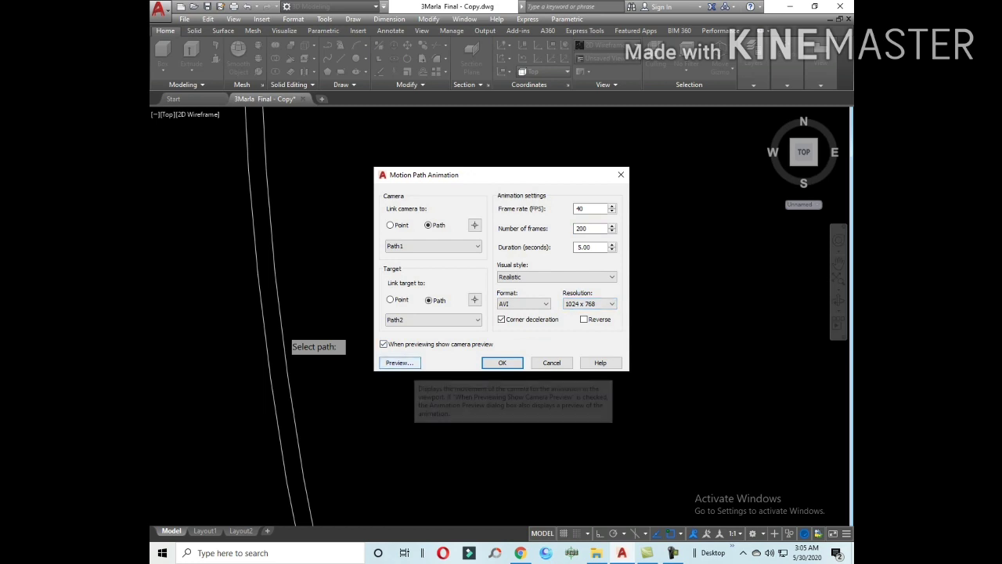
{"action": "left_click", "coordinate": [400, 363]}
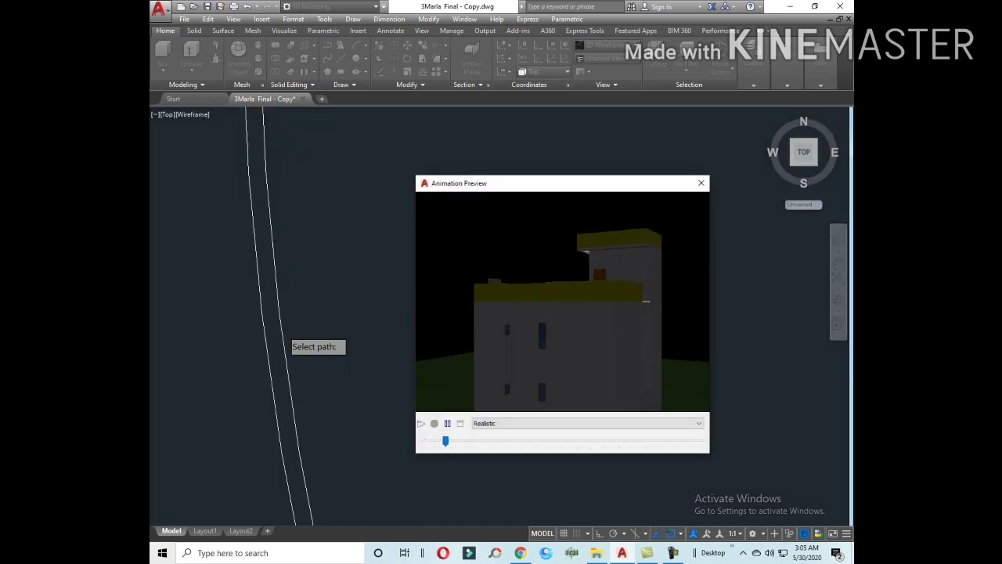
Show the preview in the Current style, then in the Hidden style
{"action": "left_click", "coordinate": [587, 423]}
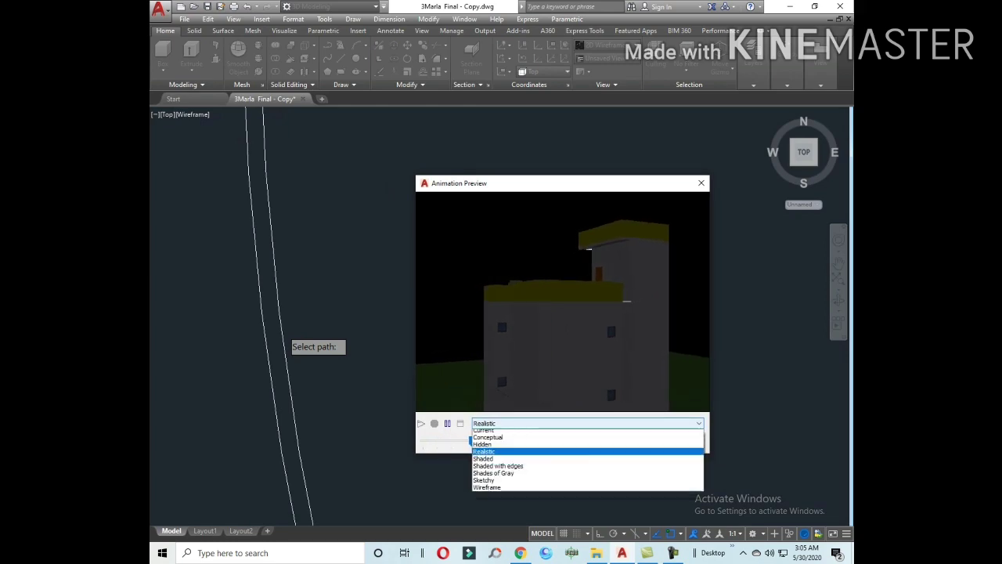
{"action": "key", "text": "Up"}
{"action": "key", "text": "Up"}
{"action": "key", "text": "Up"}
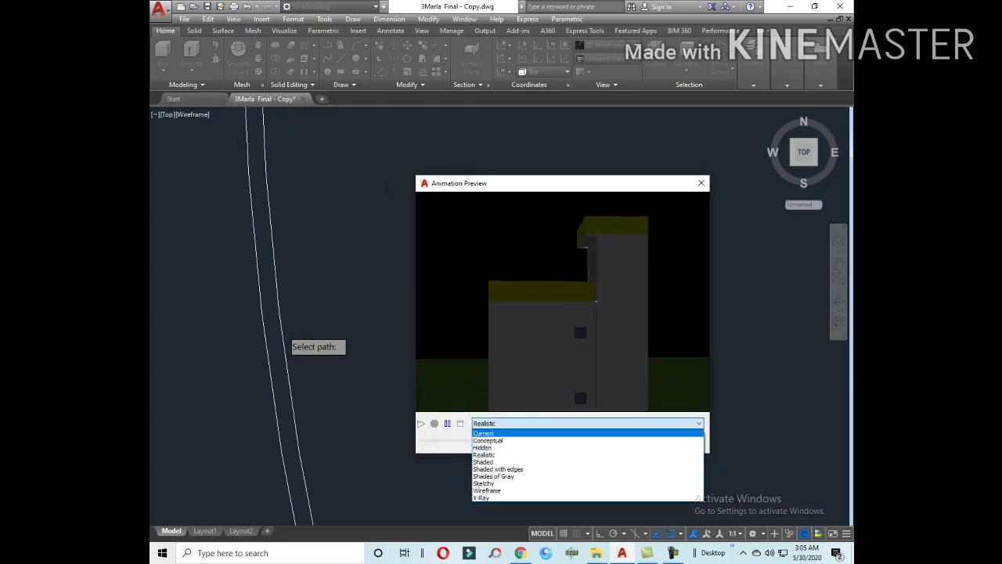
{"action": "key", "text": "Return"}
{"action": "key", "text": "alt+Down"}
{"action": "key", "text": "Down"}
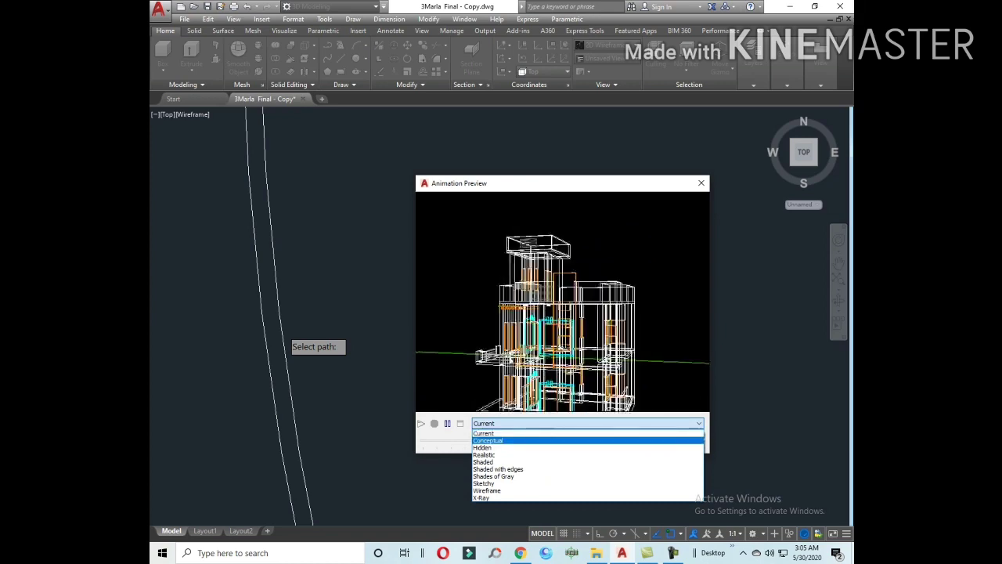
{"action": "key", "text": "Down"}
{"action": "key", "text": "Return"}
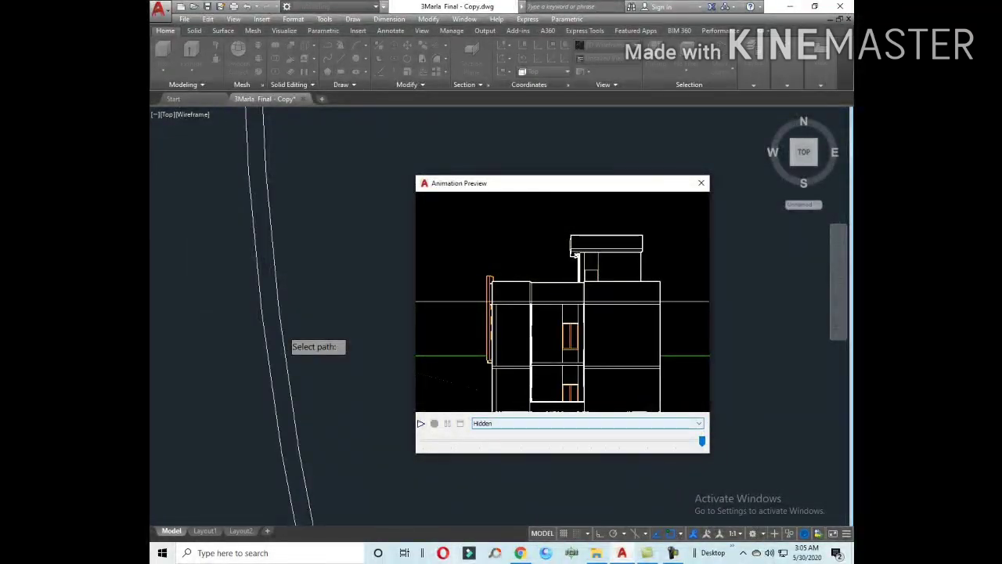
Switch the preview to the Shaded style, then to the Sketchy style
{"action": "key", "text": "alt+Down"}
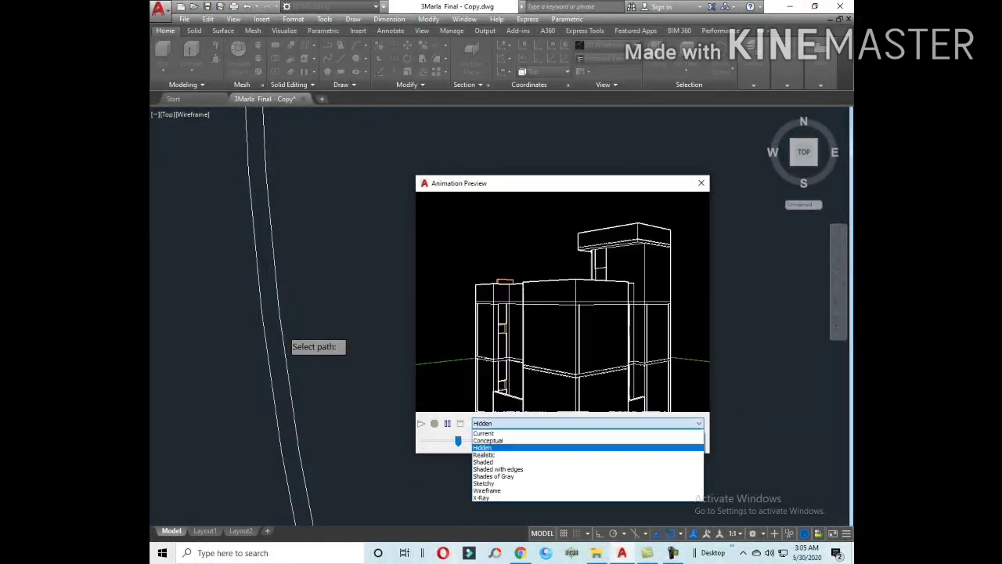
{"action": "key", "text": "Down"}
{"action": "key", "text": "Down"}
{"action": "key", "text": "Return"}
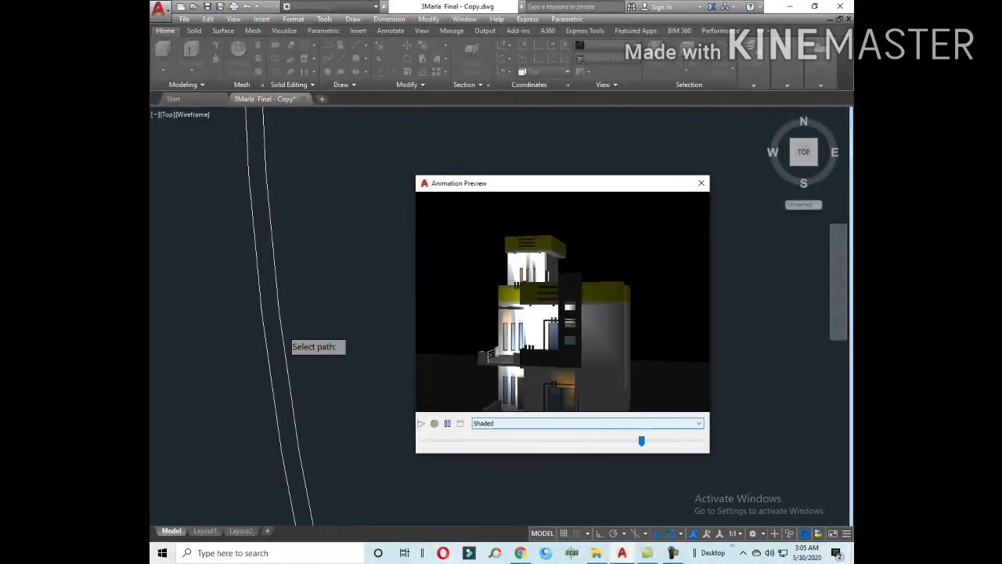
{"action": "key", "text": "alt+Down"}
{"action": "key", "text": "Down"}
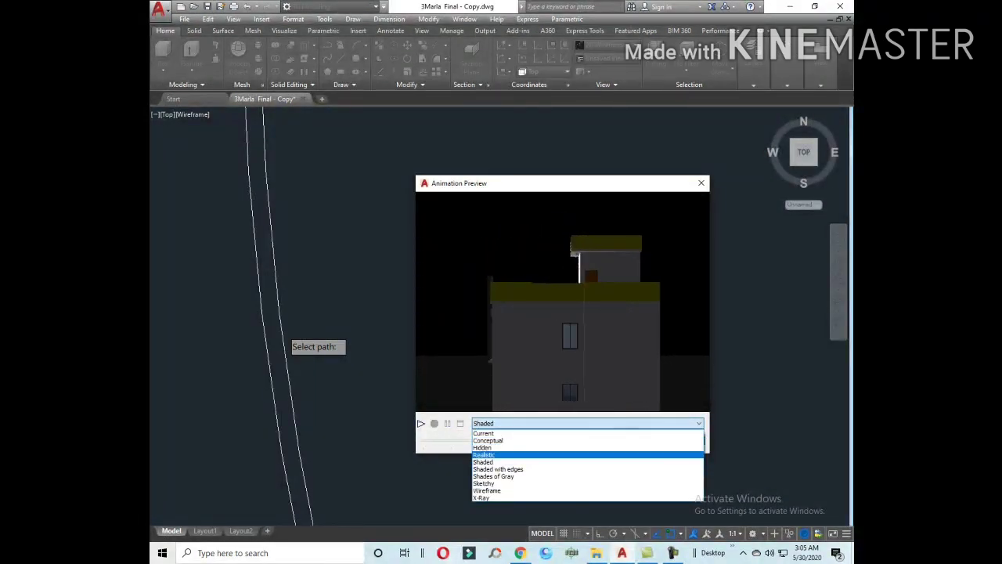
{"action": "key", "text": "Down"}
{"action": "key", "text": "Down"}
{"action": "key", "text": "Down"}
{"action": "key", "text": "Up"}
{"action": "key", "text": "Return"}
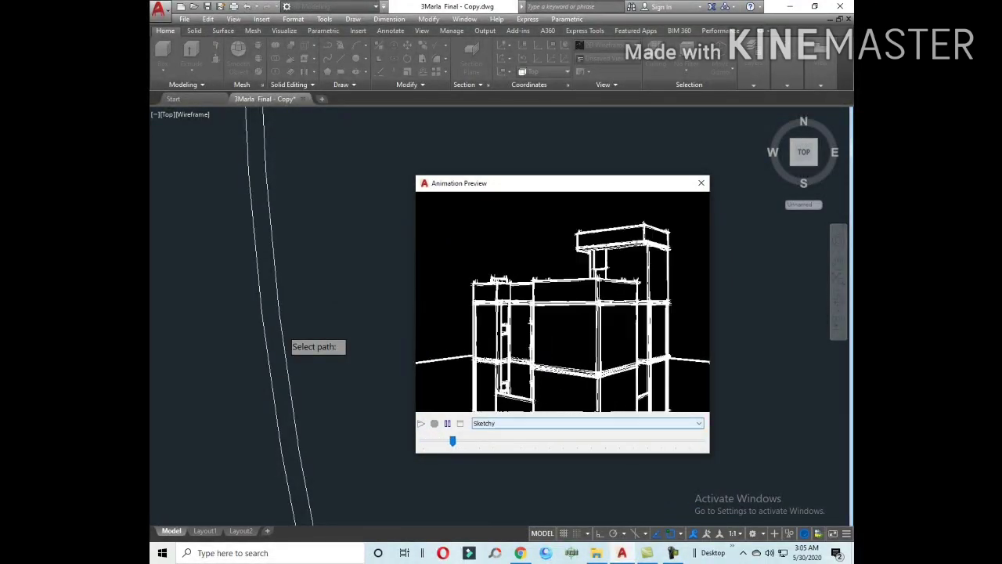
Return the preview to Realistic and close it back to the animation settings
{"action": "key", "text": "alt+Down"}
{"action": "key", "text": "Down"}
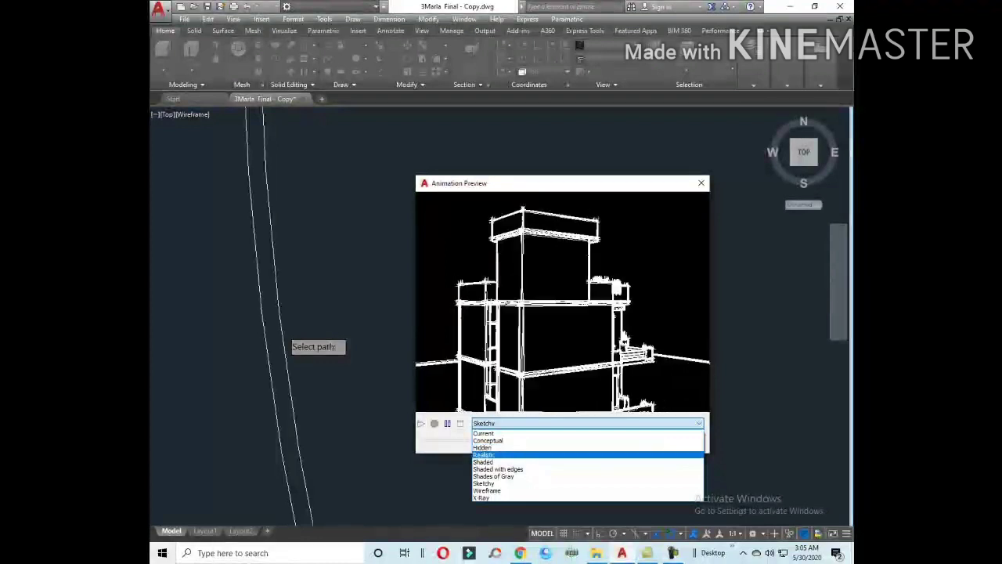
{"action": "key", "text": "Down"}
{"action": "key", "text": "Return"}
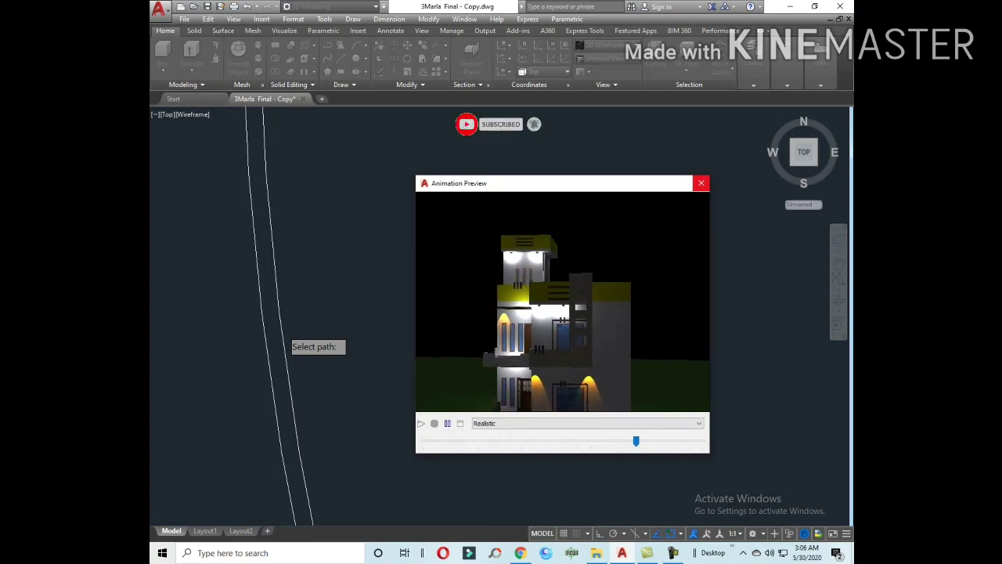
{"action": "key", "text": "Escape"}
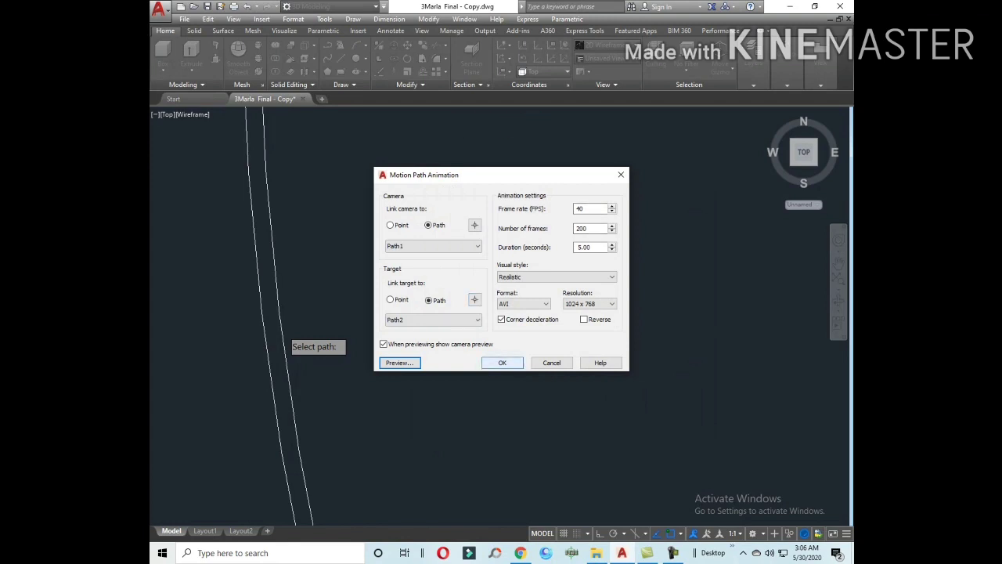
Accept the animation settings and name the Desktop video file 'FINAL ANIMATION'
{"action": "left_click", "coordinate": [502, 363]}
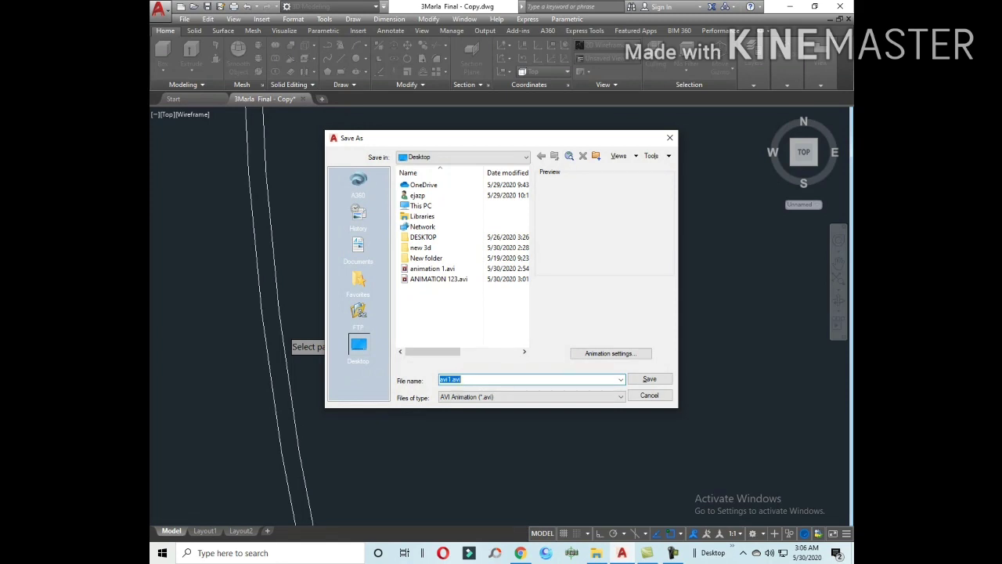
{"action": "type", "text": "FIN"}
{"action": "type", "text": "AL P"}
{"action": "key", "text": "BackSpace"}
{"action": "type", "text": "ANI"}
{"action": "type", "text": "MATION"}
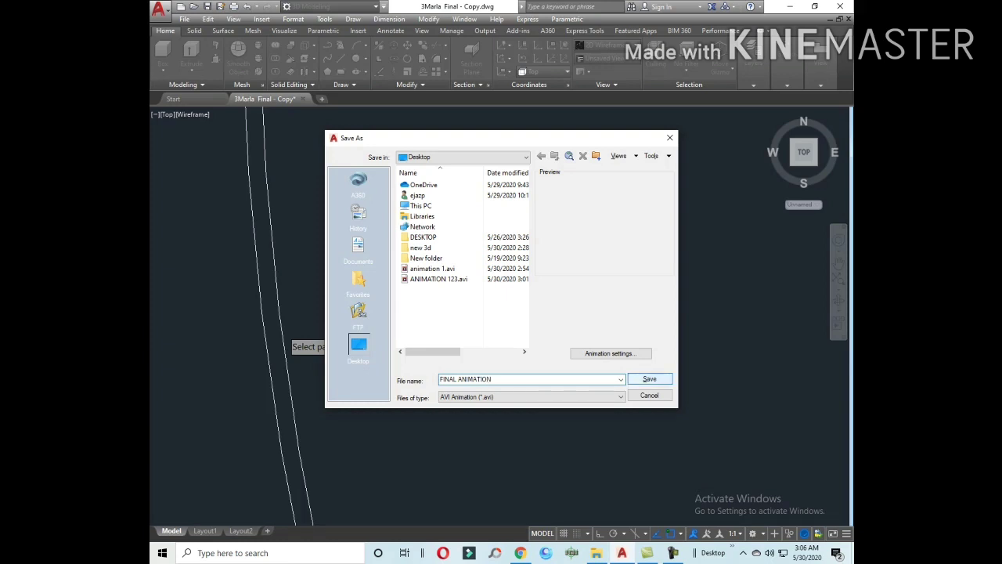
Save the FINAL ANIMATION AVI video, then minimize AutoCAD to reveal the desktop
{"action": "left_click", "coordinate": [649, 380]}
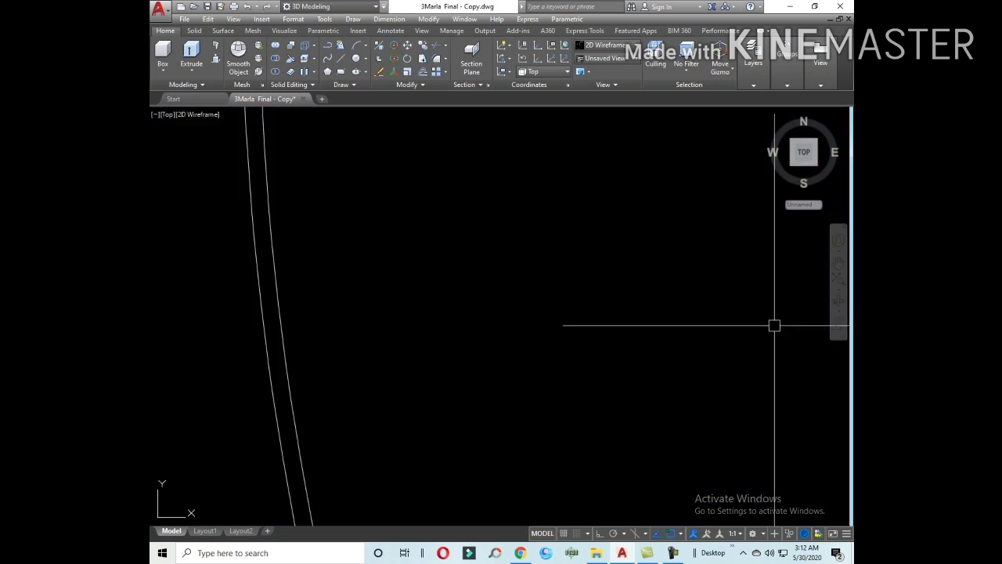
{"action": "scroll", "coordinate": [552, 292], "scroll_direction": "down", "scroll_amount": 10}
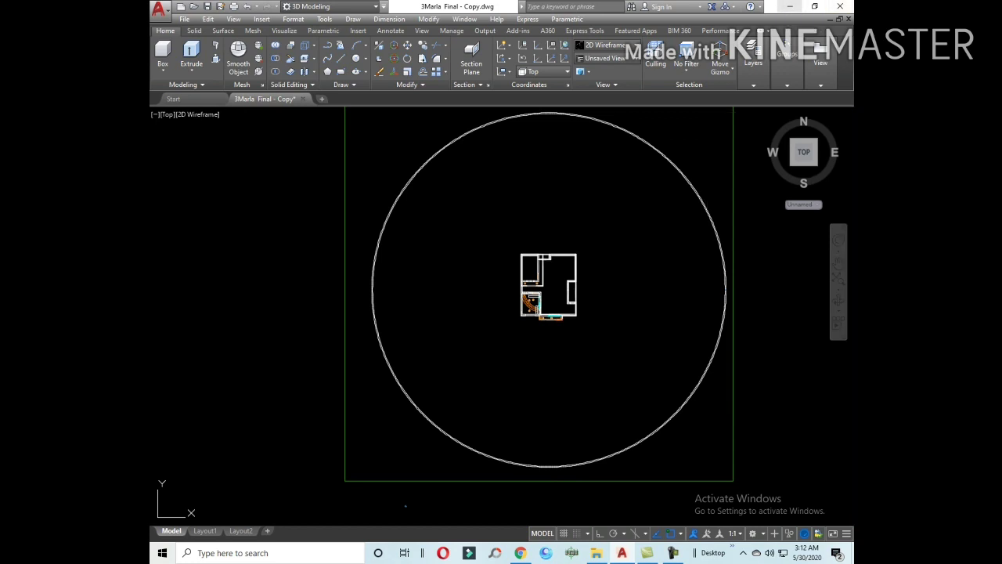
{"action": "left_click", "coordinate": [789, 6]}
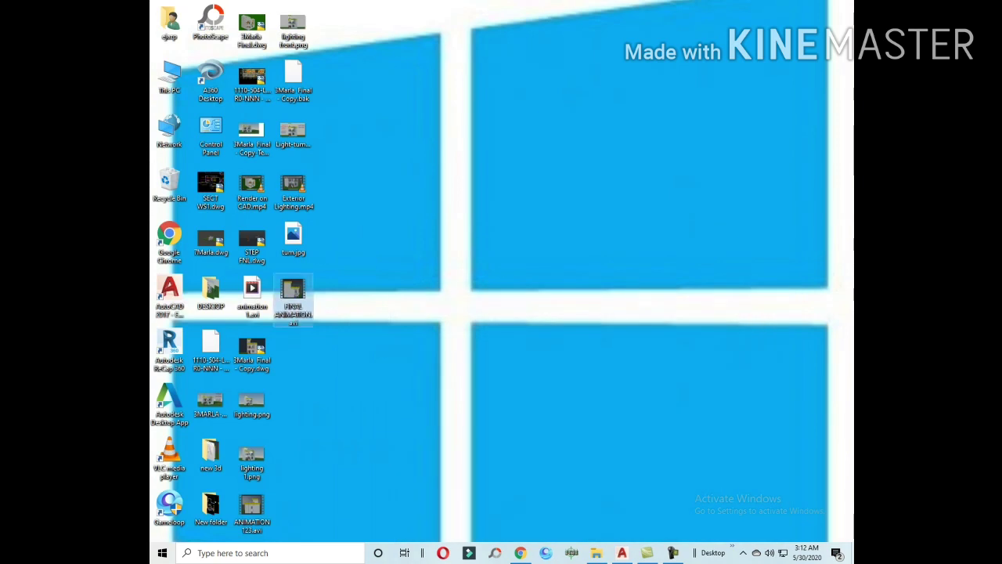
Play FINAL ANIMATION.avi from the desktop in VLC media player
{"action": "right_click", "coordinate": [296, 297]}
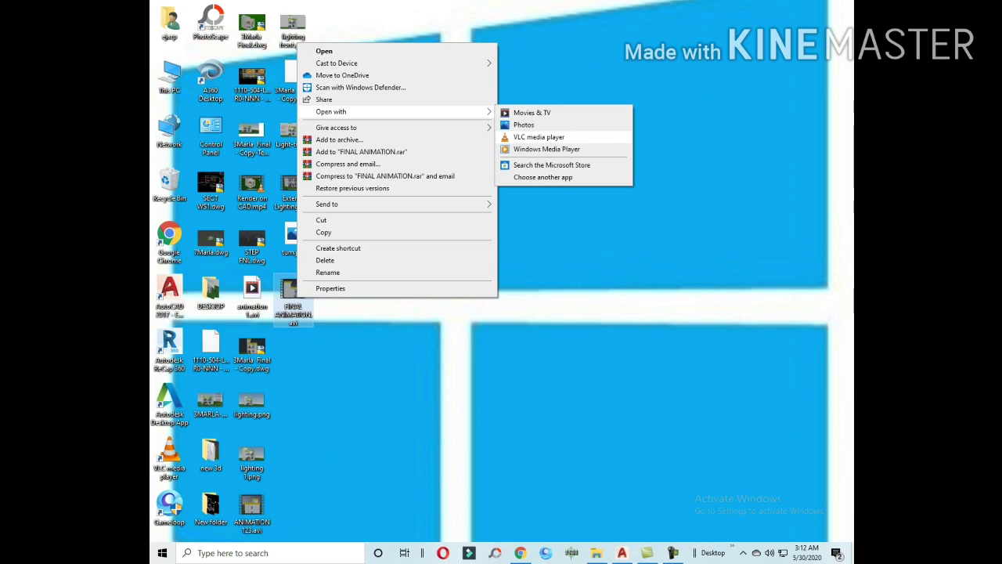
{"action": "left_click", "coordinate": [539, 137]}
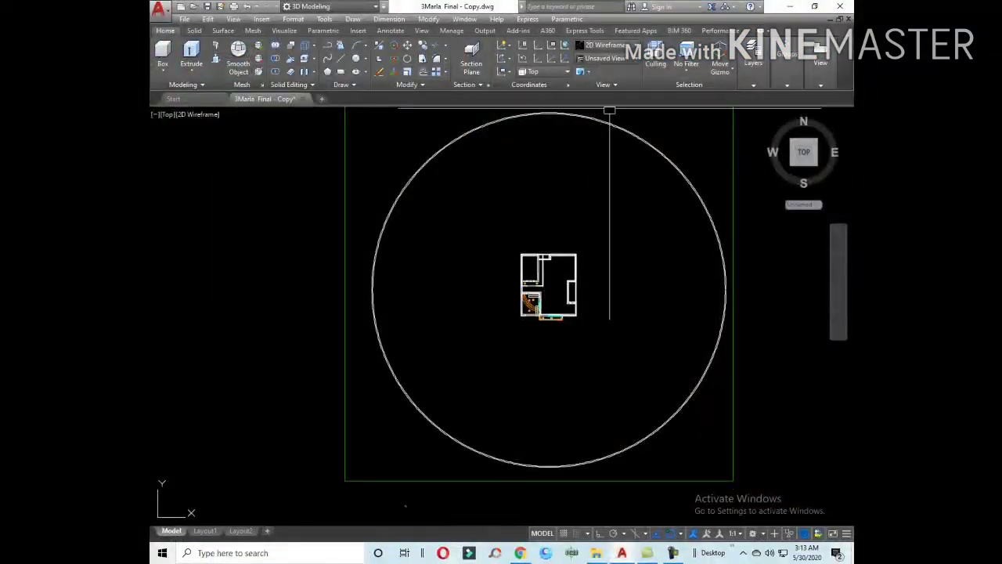
Switch to the SW Isometric view and briefly select the circular camera path
{"action": "left_click", "coordinate": [603, 58]}
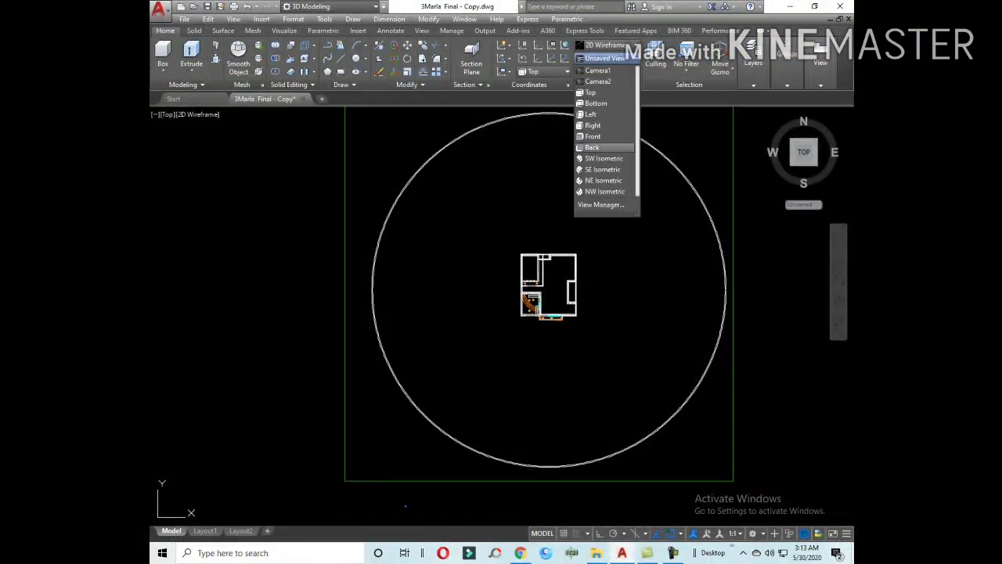
{"action": "left_click", "coordinate": [603, 158]}
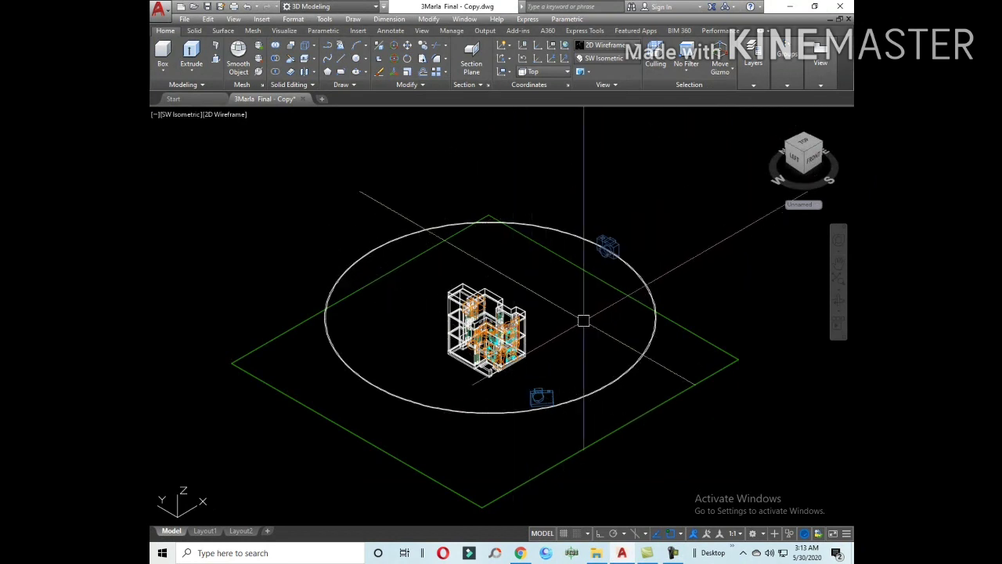
{"action": "left_click", "coordinate": [616, 380]}
{"action": "left_click", "coordinate": [621, 258]}
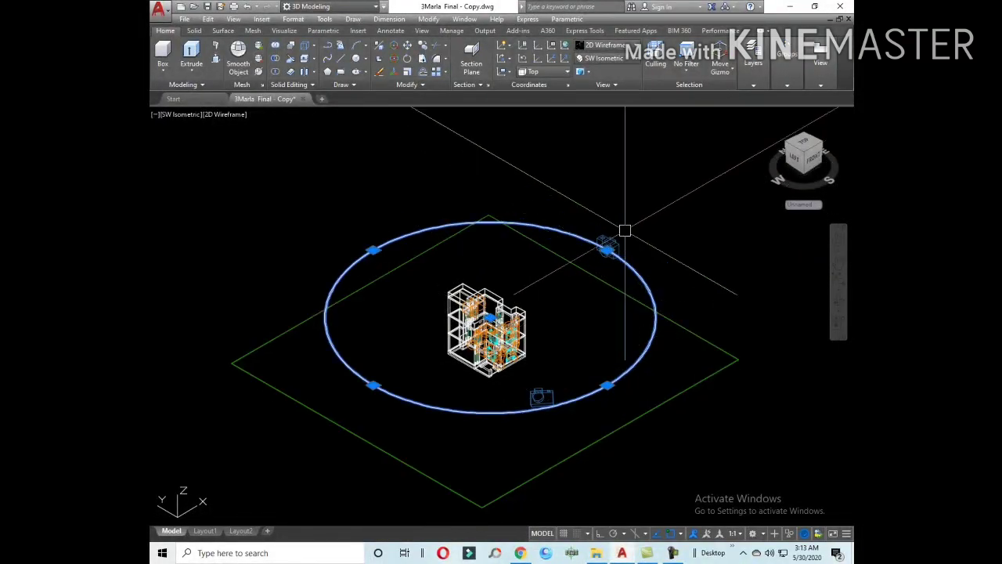
{"action": "key", "text": "Escape"}
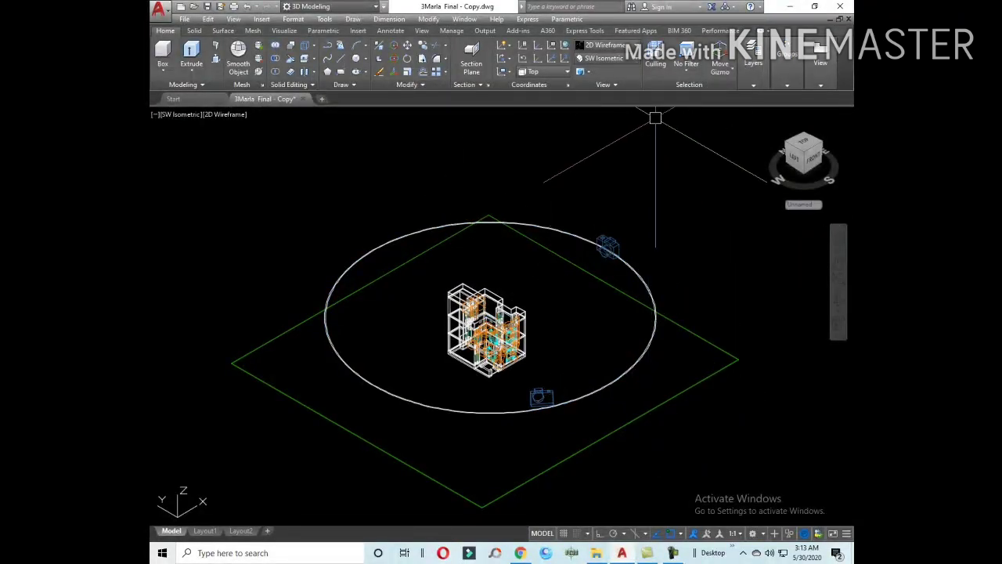
Shade the model in the Realistic visual style, then open the View menu
{"action": "left_click", "coordinate": [607, 44]}
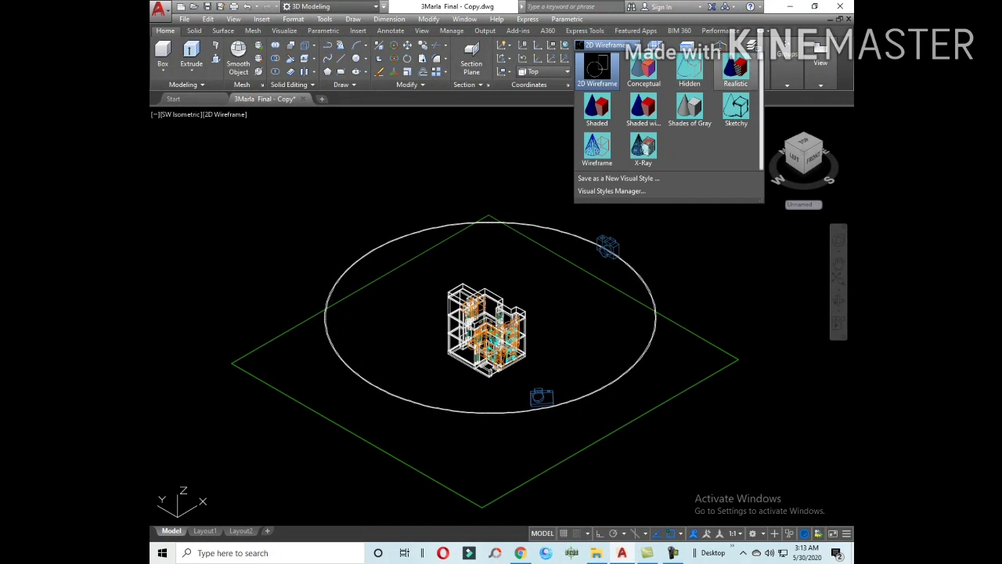
{"action": "key", "text": "Escape"}
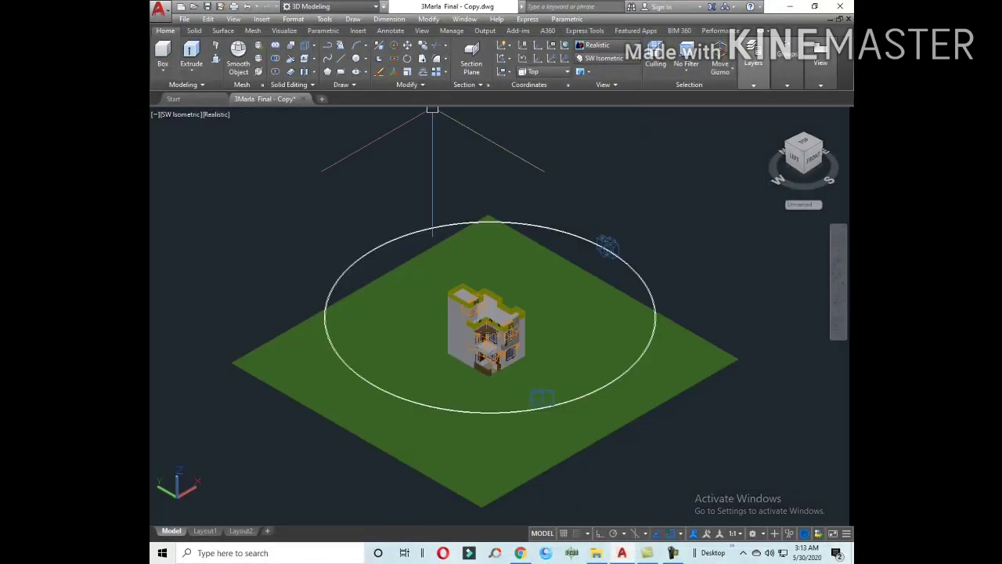
{"action": "left_click", "coordinate": [787, 85]}
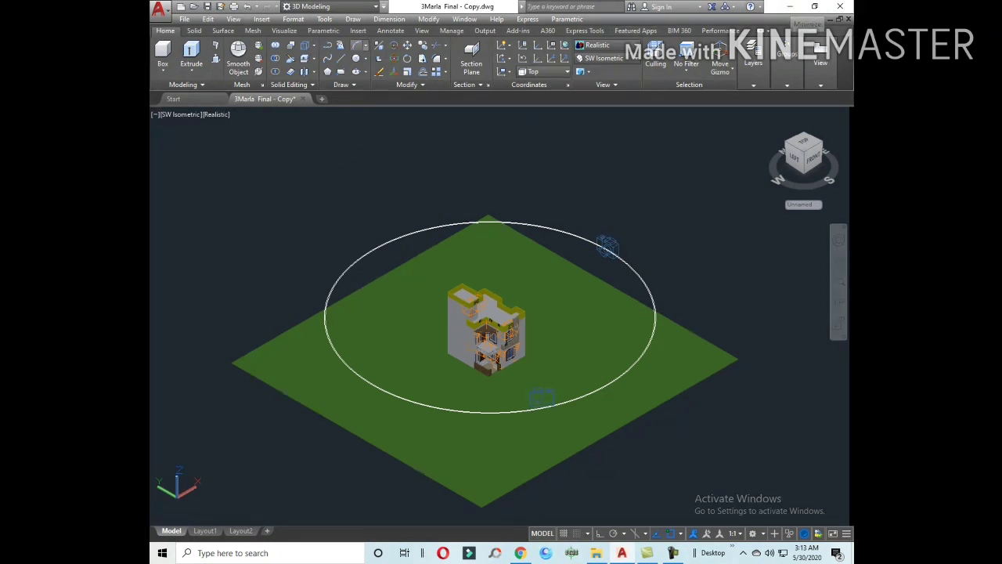
{"action": "left_click", "coordinate": [261, 18]}
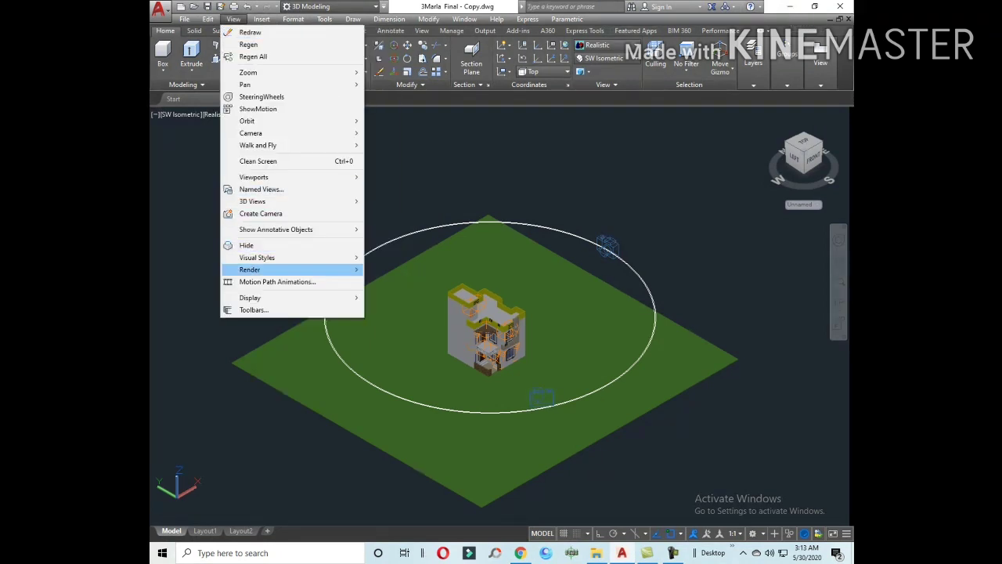
Preview the walkthrough again at 40 FPS, 200 frames, Realistic from the Motion Path Animations settings
{"action": "left_click", "coordinate": [289, 281]}
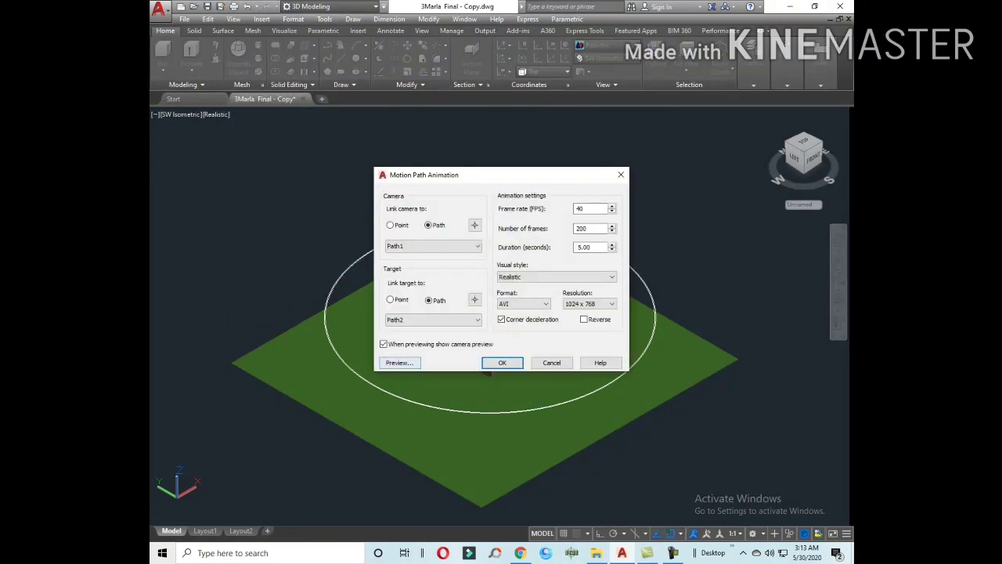
{"action": "left_click", "coordinate": [401, 361]}
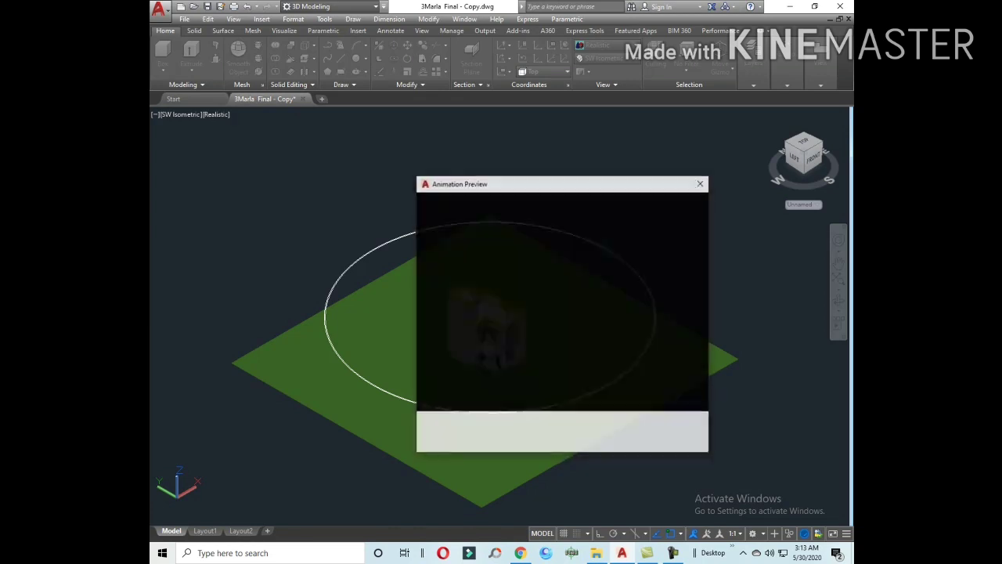